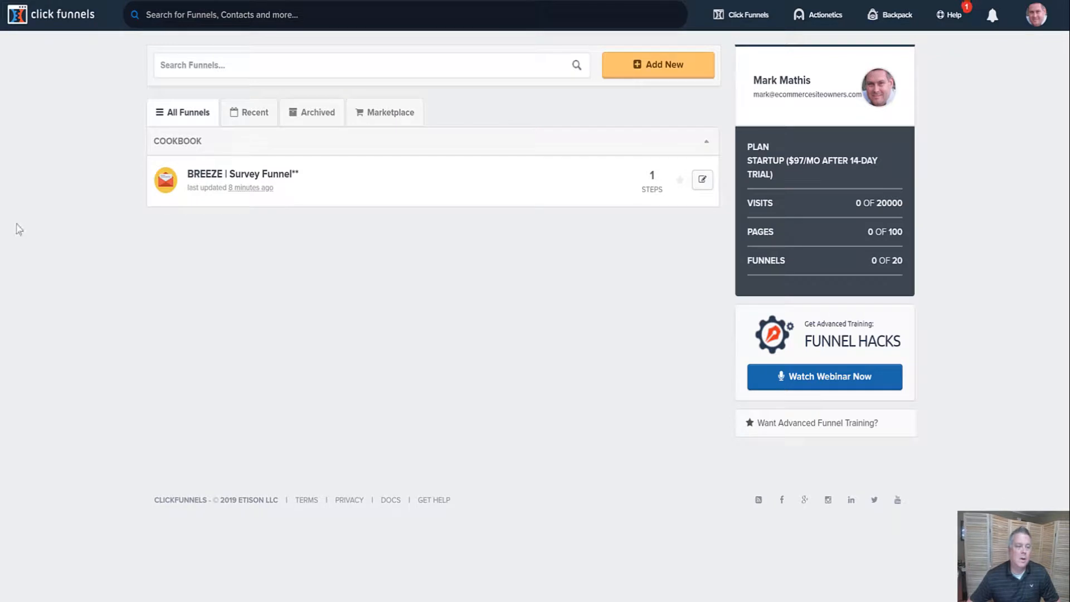
Start a new funnel with the Classic Funnel Builder and choose Collect Emails as its goal.
{"action": "left_click", "coordinate": [663, 68]}
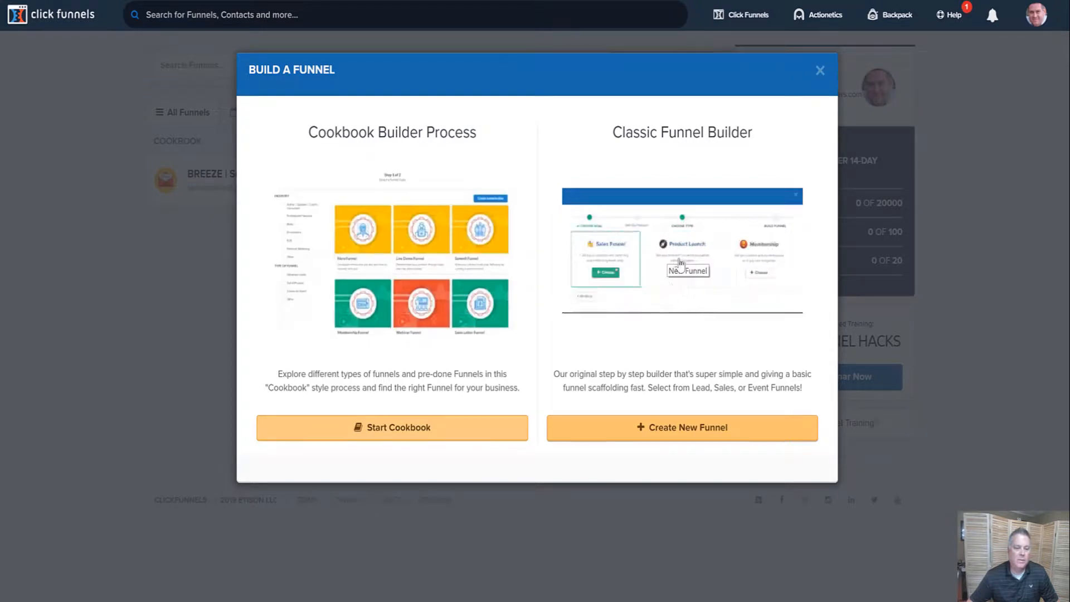
{"action": "left_click", "coordinate": [687, 429]}
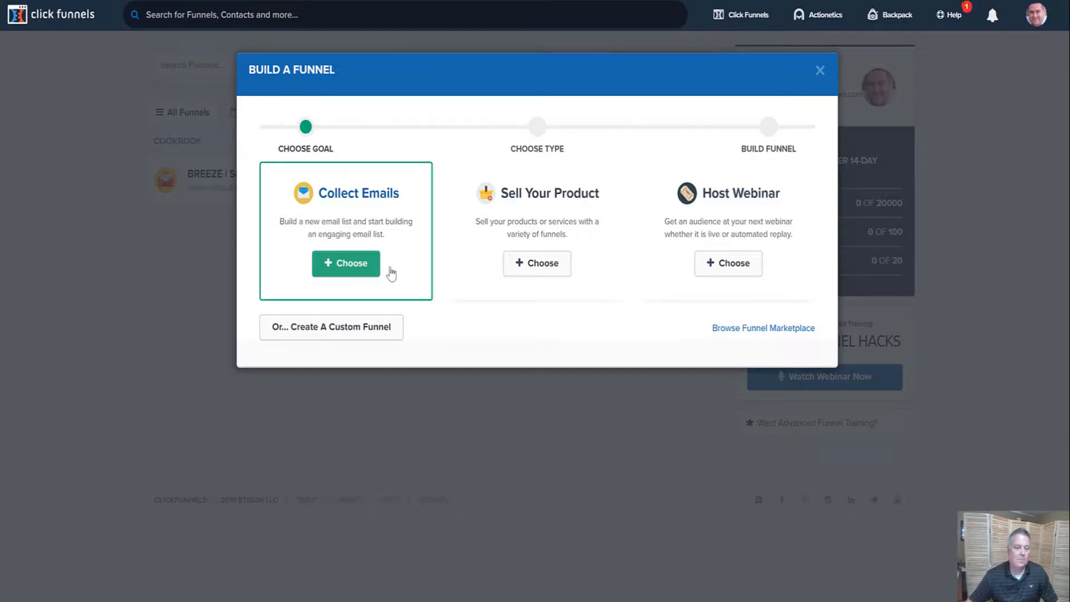
{"action": "left_click", "coordinate": [350, 264]}
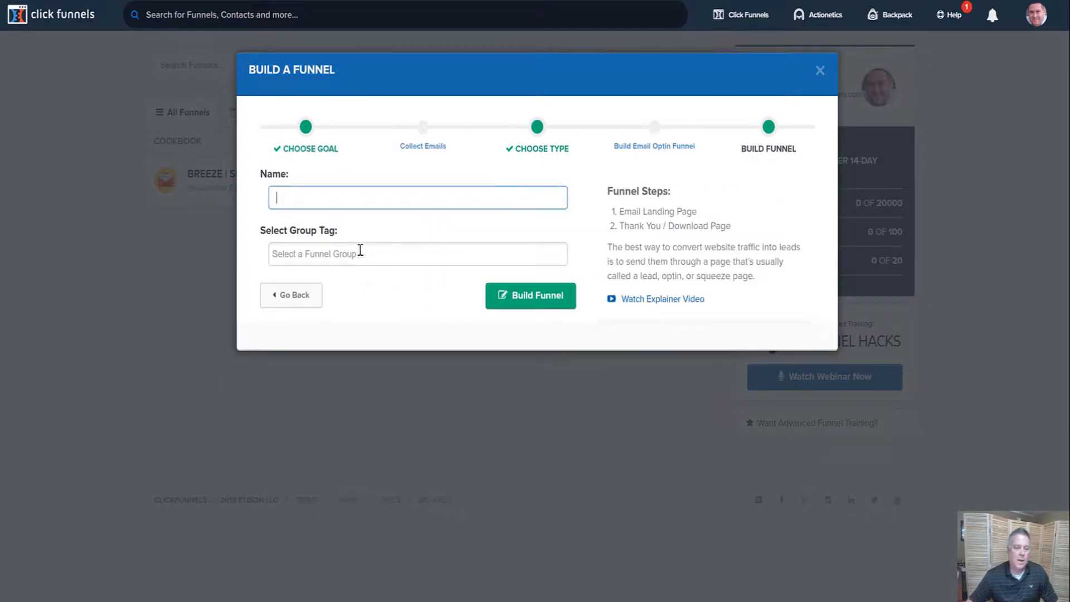
Name the funnel Email Funnel, give it the group tag samples, and build it.
{"action": "type", "text": "Ema"}
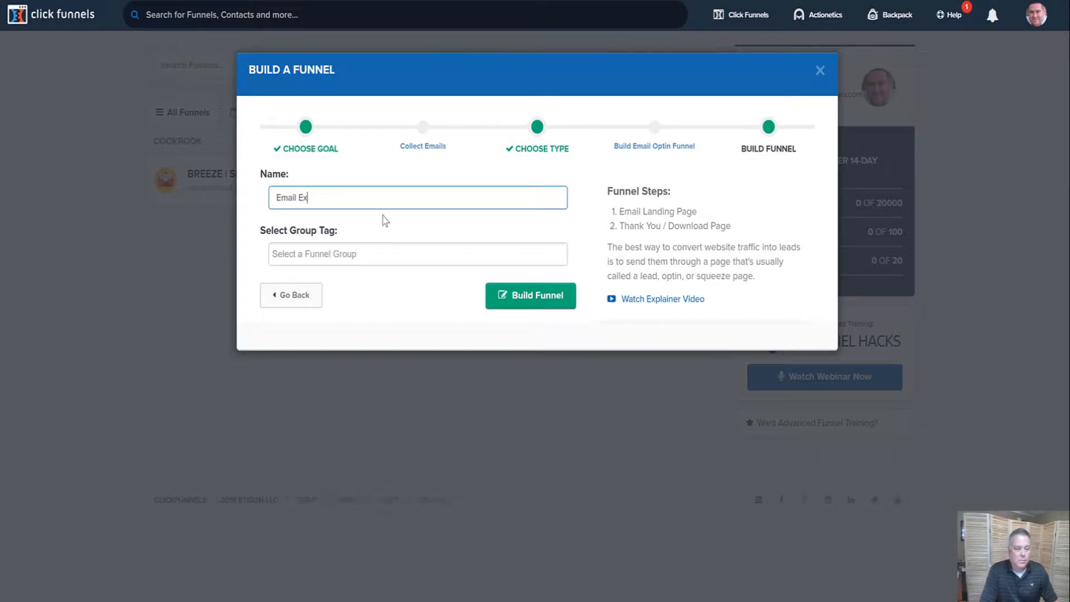
{"action": "type", "text": "il Funnel"}
{"action": "left_click", "coordinate": [349, 253]}
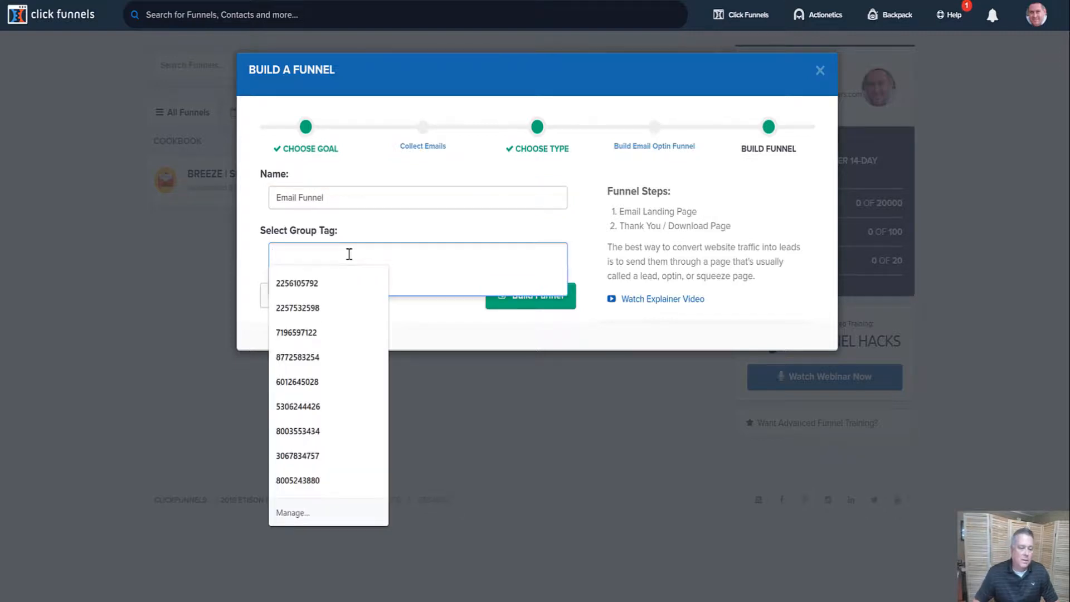
{"action": "type", "text": "sample"}
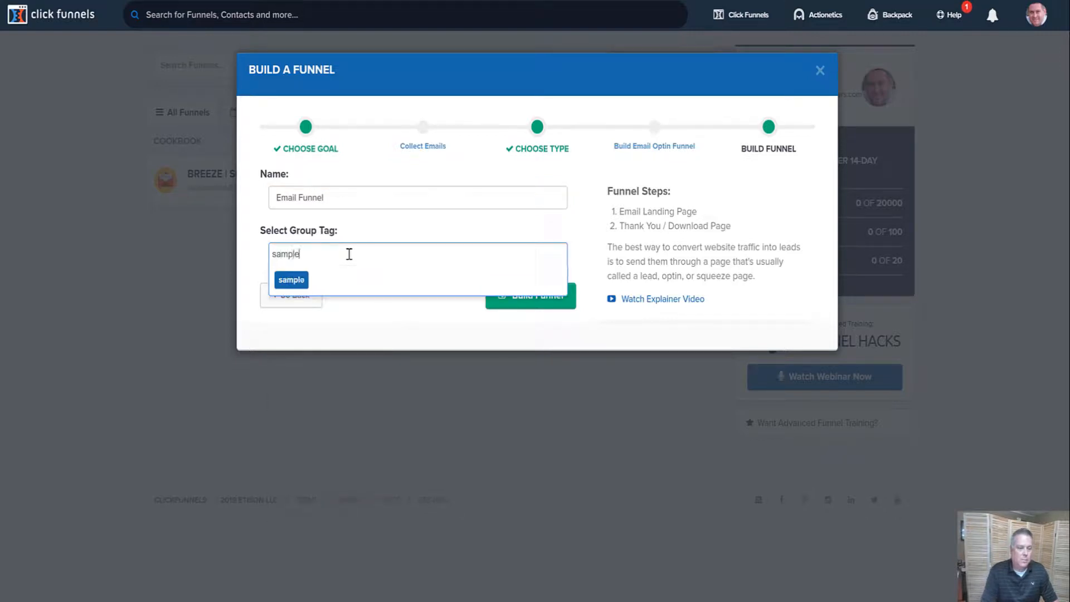
{"action": "type", "text": "s"}
{"action": "key", "text": "Return"}
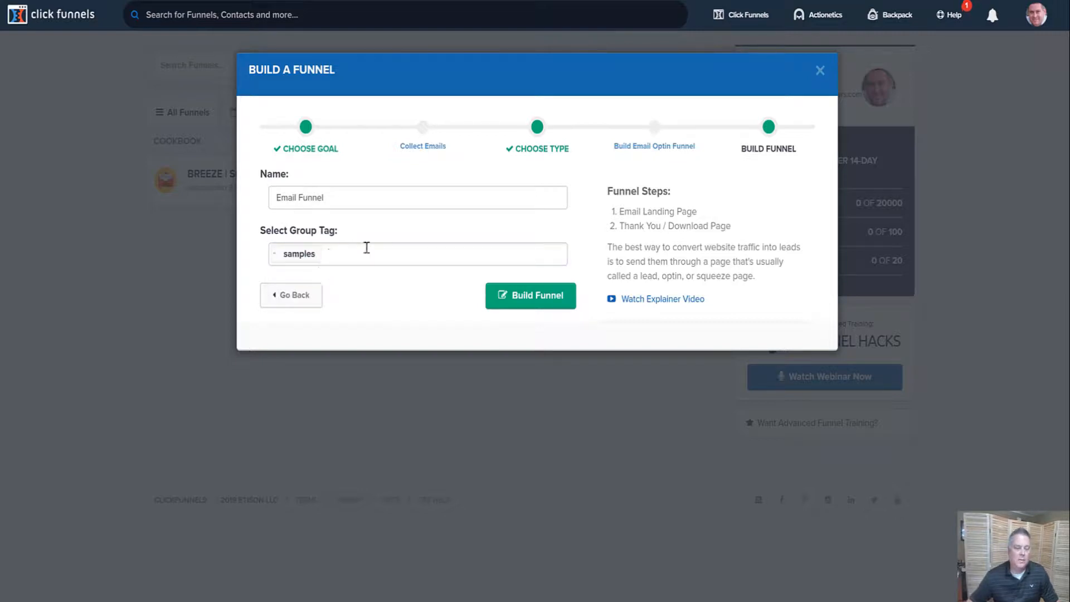
{"action": "left_click", "coordinate": [539, 303]}
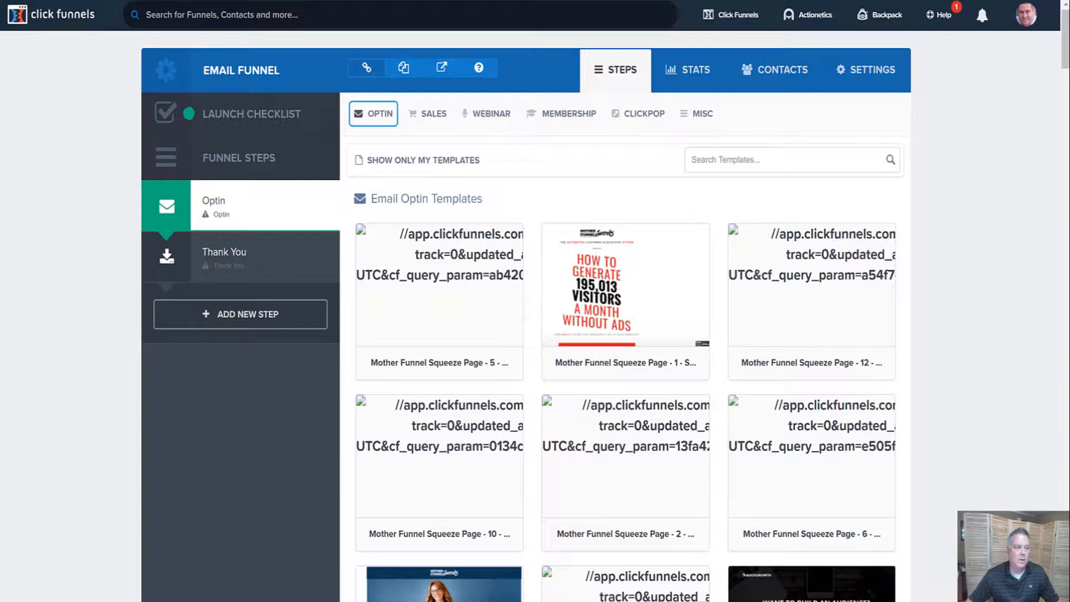
Reload the funnel page so the thumbnails load, and examine the available Email Optin templates.
{"action": "right_click", "coordinate": [91, 188]}
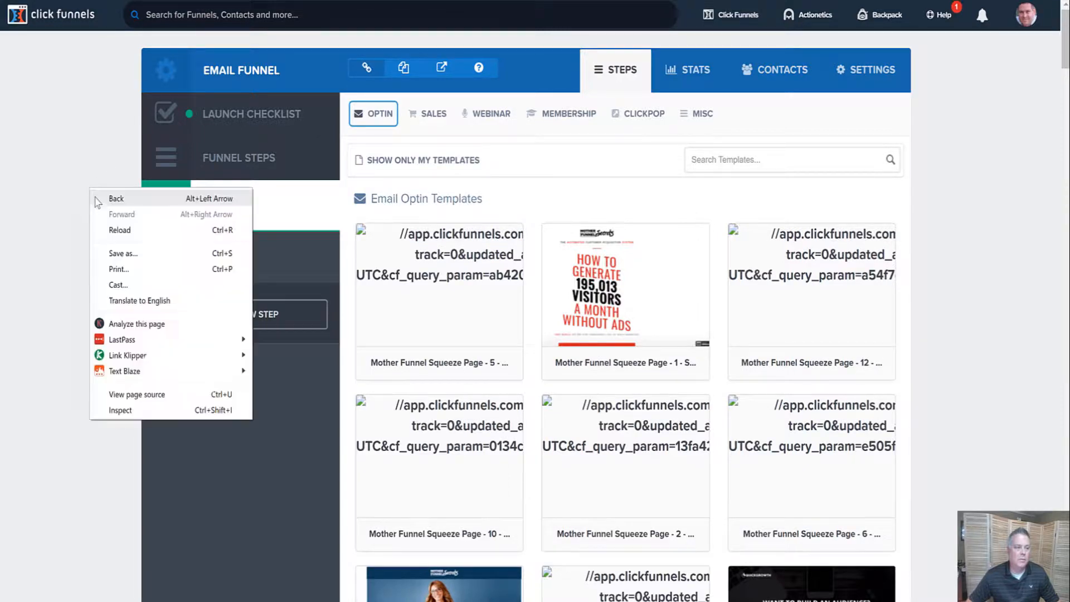
{"action": "left_click", "coordinate": [138, 230]}
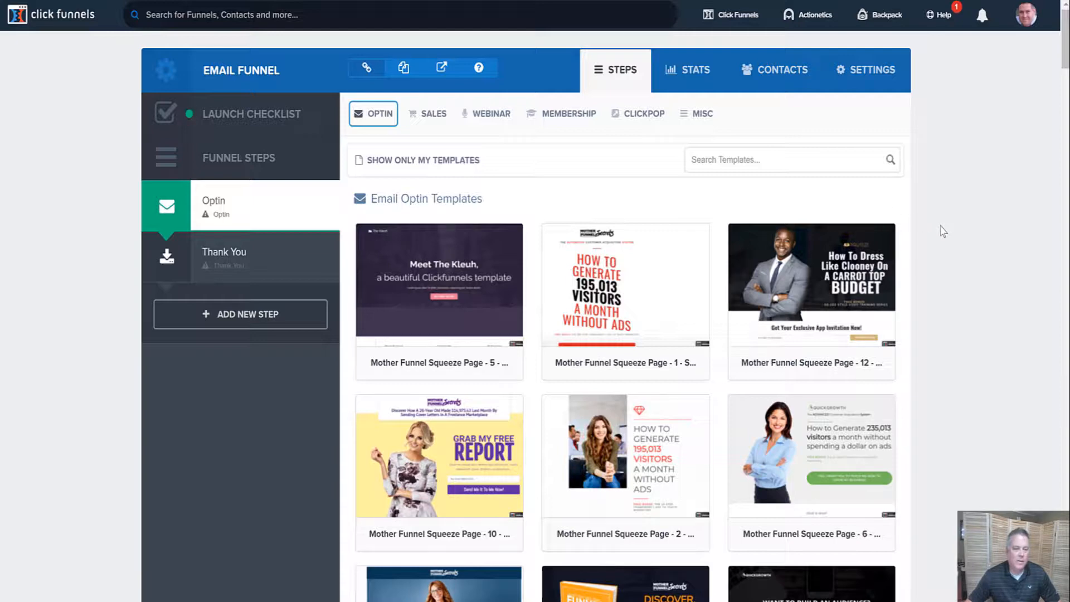
{"action": "scroll", "coordinate": [943, 231], "scroll_direction": "down", "scroll_amount": 1}
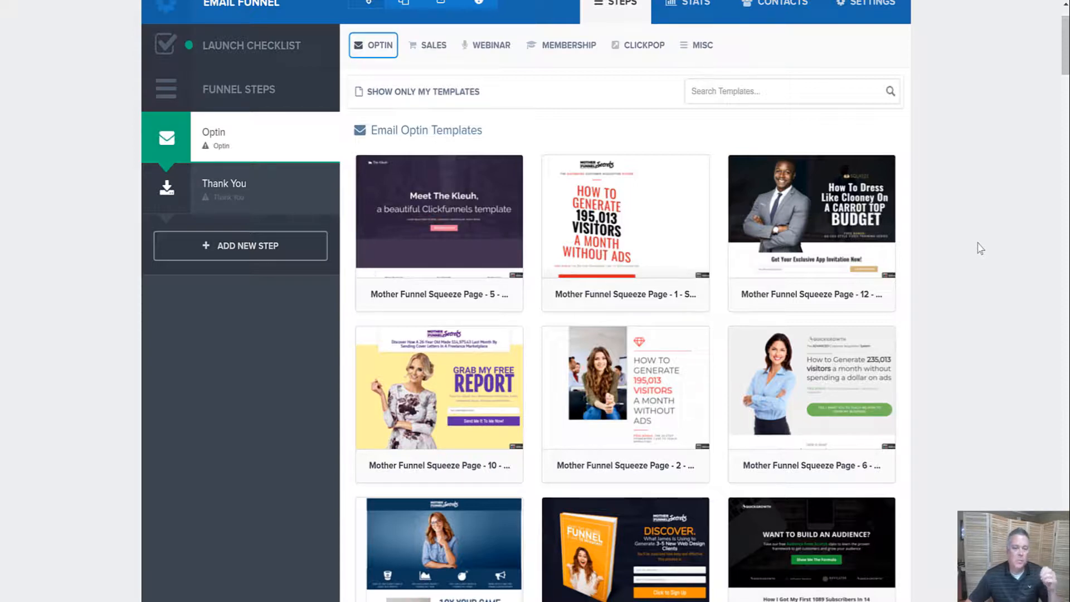
{"action": "scroll", "coordinate": [970, 234], "scroll_direction": "down", "scroll_amount": 5}
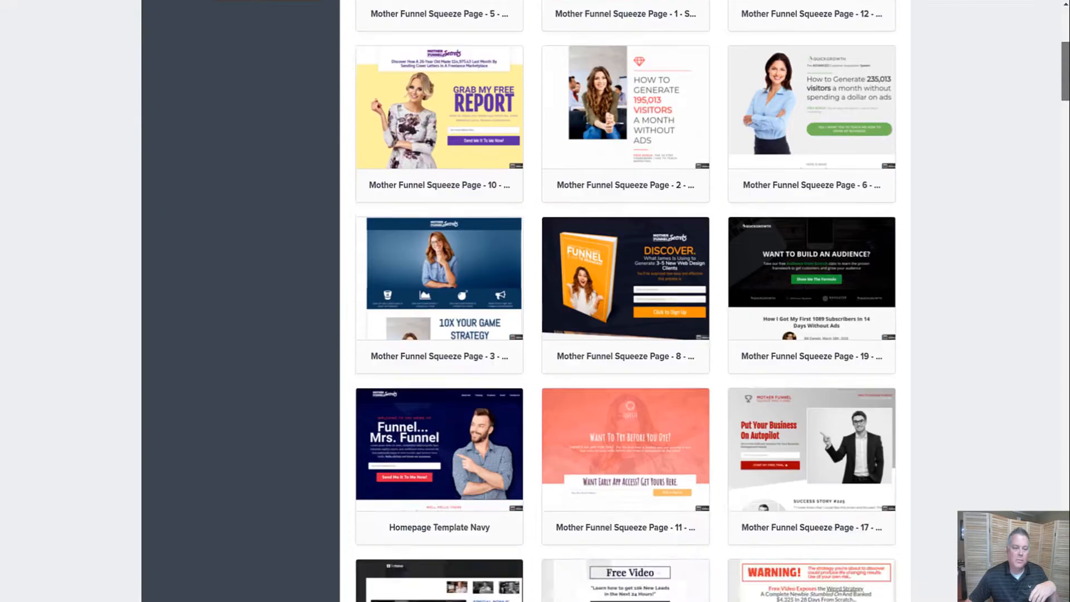
{"action": "scroll", "coordinate": [625, 301], "scroll_direction": "down", "scroll_amount": 8}
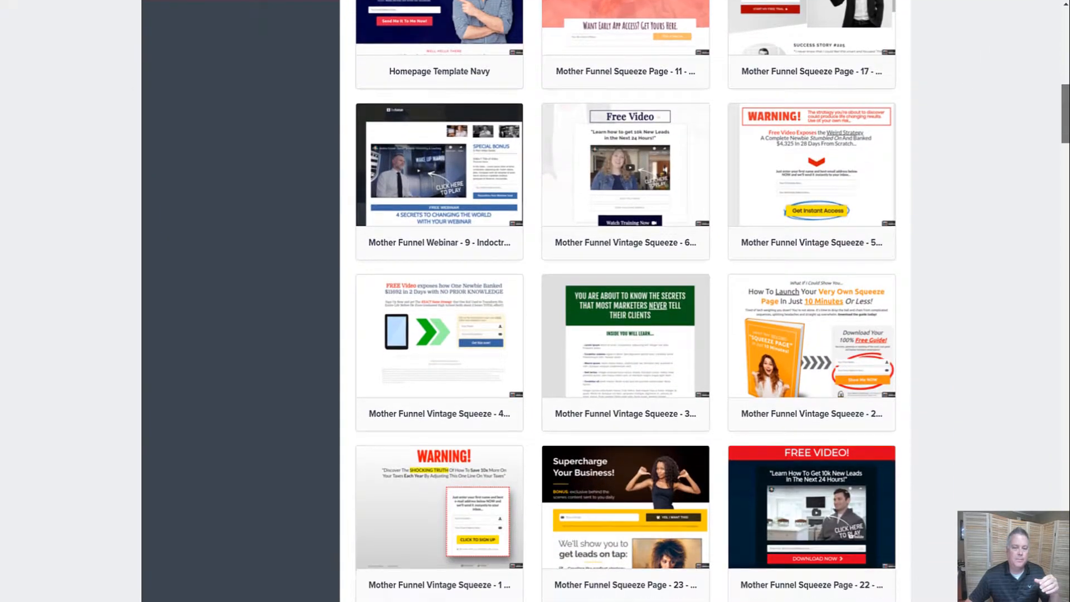
{"action": "scroll", "coordinate": [625, 301], "scroll_direction": "down", "scroll_amount": 5}
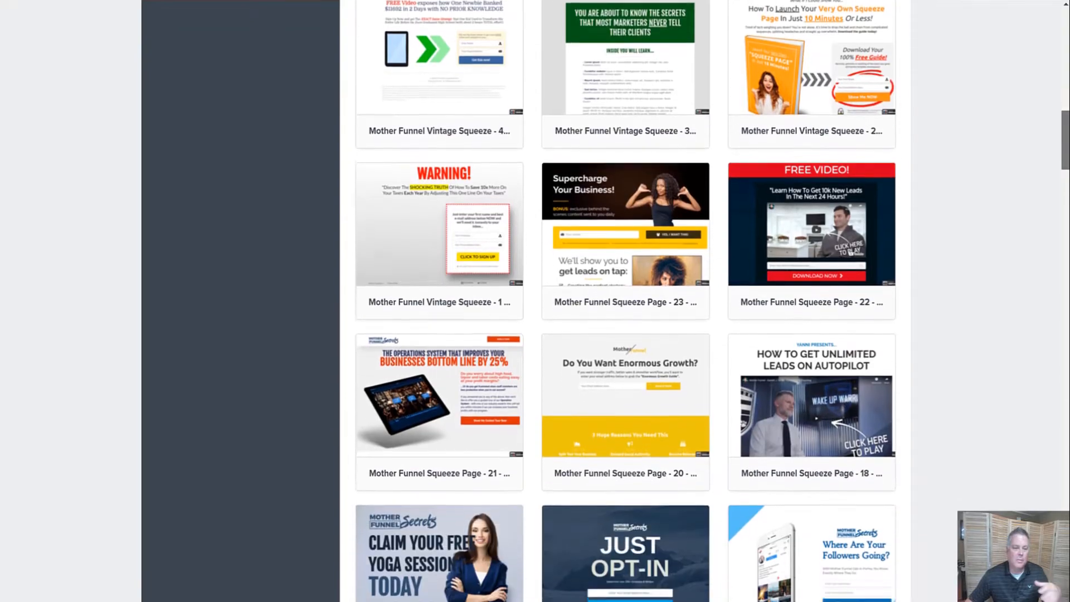
{"action": "scroll", "coordinate": [626, 301], "scroll_direction": "down", "scroll_amount": 9}
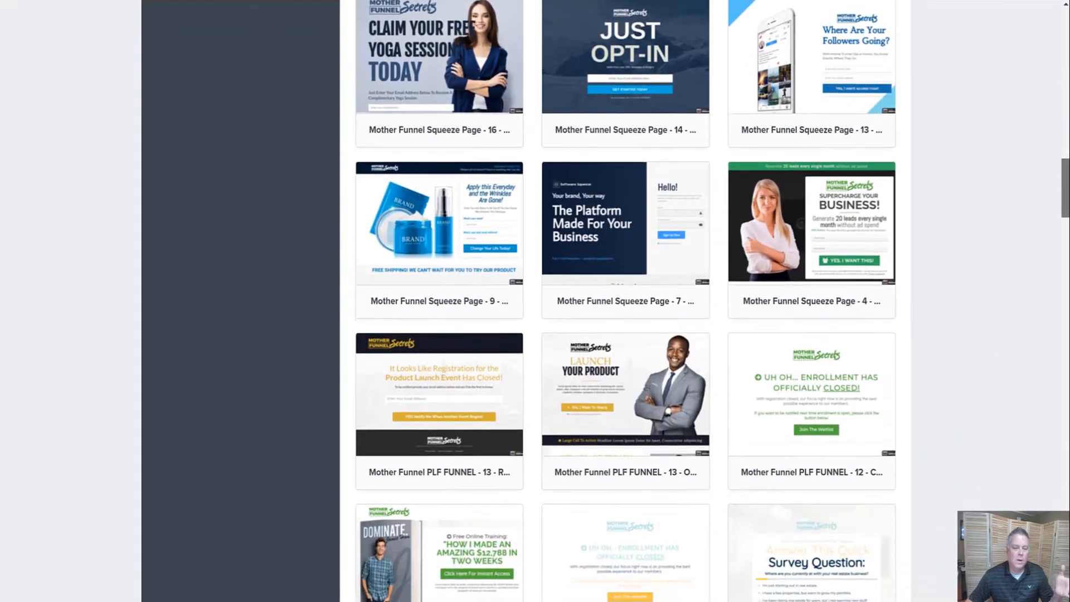
{"action": "scroll", "coordinate": [626, 301], "scroll_direction": "down", "scroll_amount": 5}
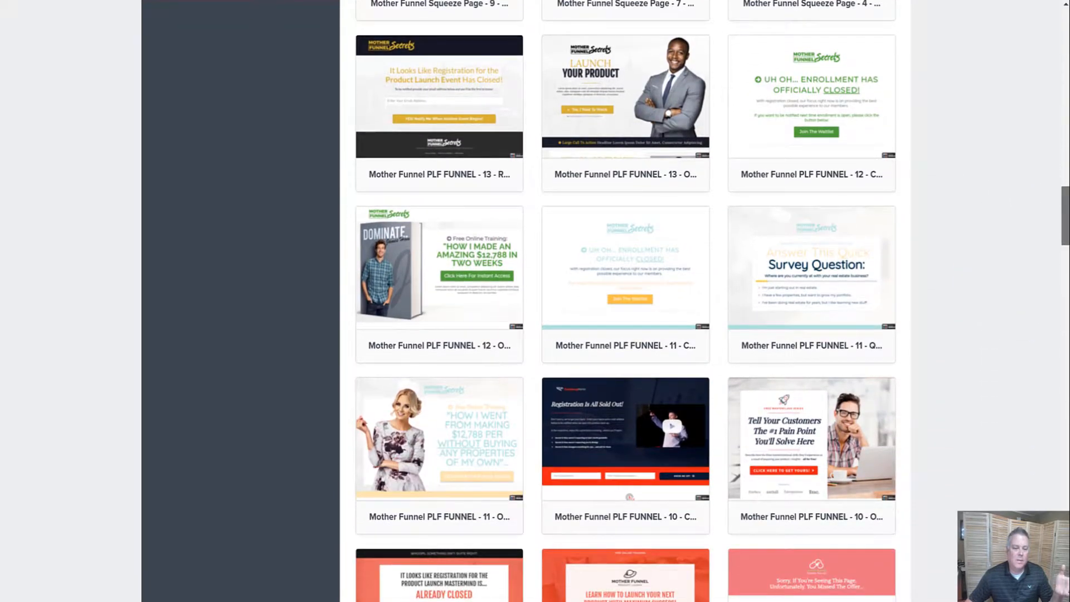
{"action": "scroll", "coordinate": [626, 301], "scroll_direction": "down", "scroll_amount": 9}
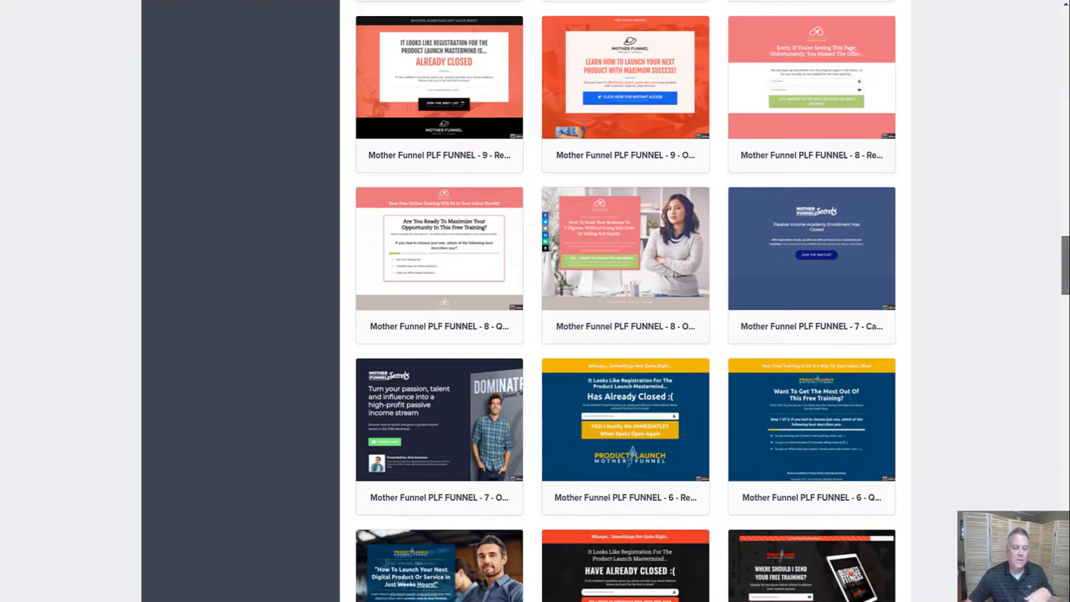
{"action": "scroll", "coordinate": [626, 301], "scroll_direction": "down", "scroll_amount": 1}
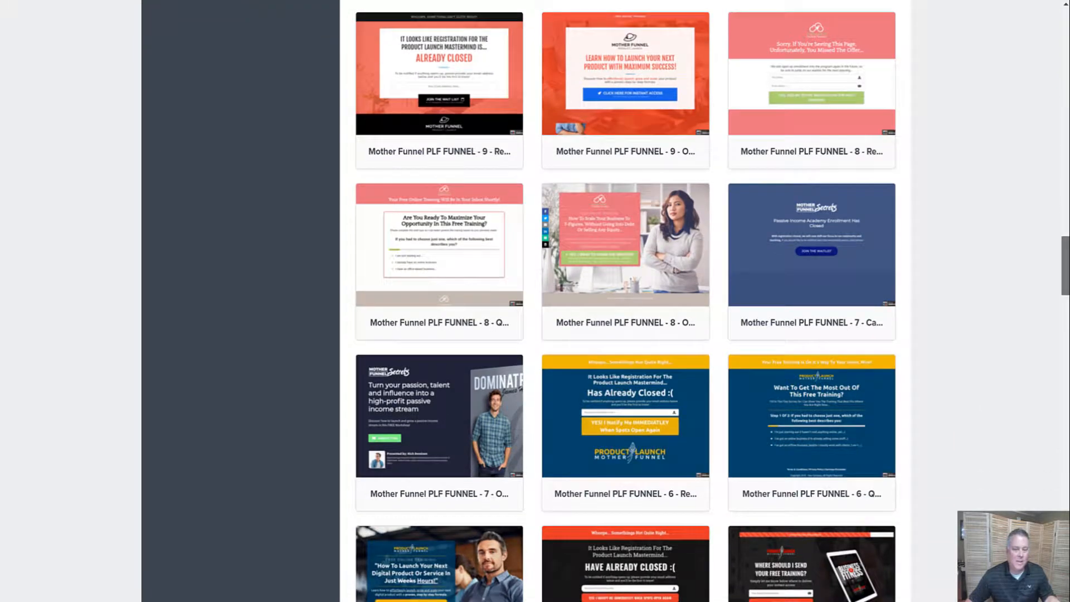
{"action": "scroll", "coordinate": [626, 301], "scroll_direction": "up", "scroll_amount": 20}
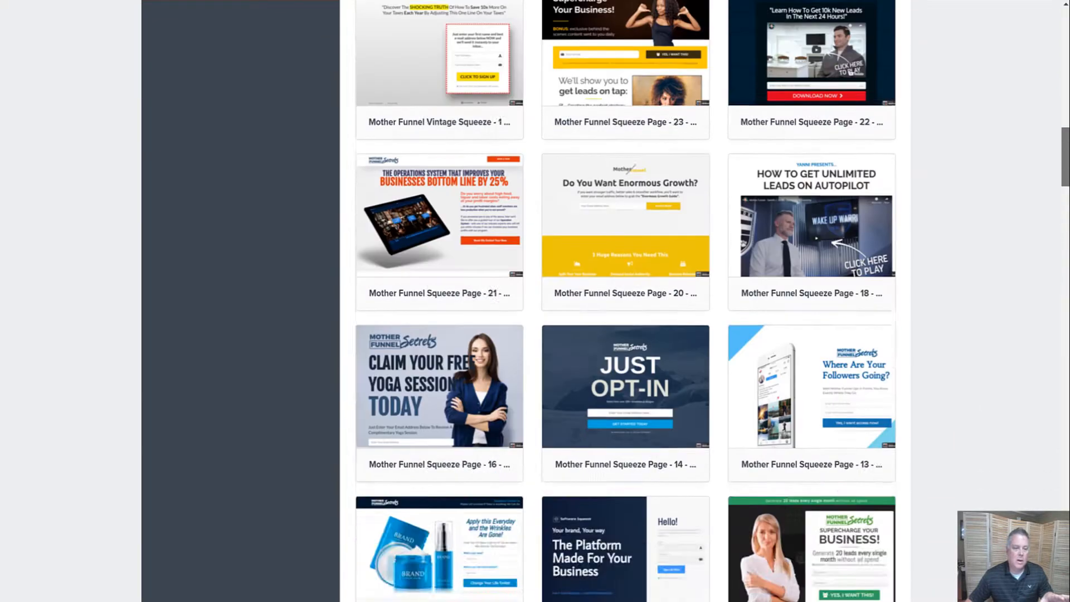
{"action": "scroll", "coordinate": [626, 301], "scroll_direction": "up", "scroll_amount": 9}
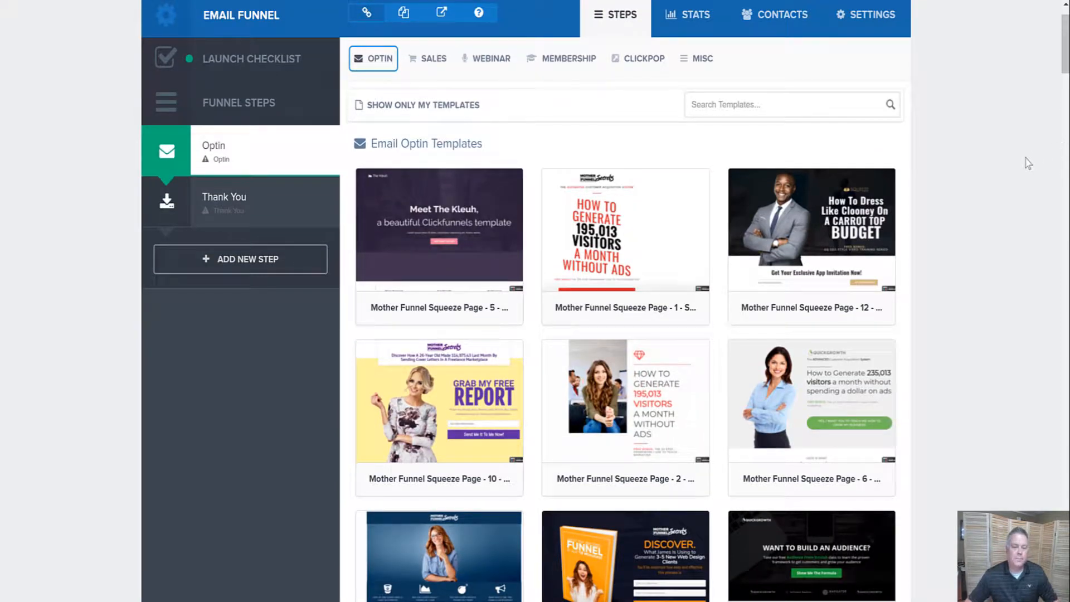
Apply the yellow Mother Funnel Squeeze Page - 10 template with the "Grab My Free Report" headline to the Optin step.
{"action": "mouse_move", "coordinate": [685, 237]}
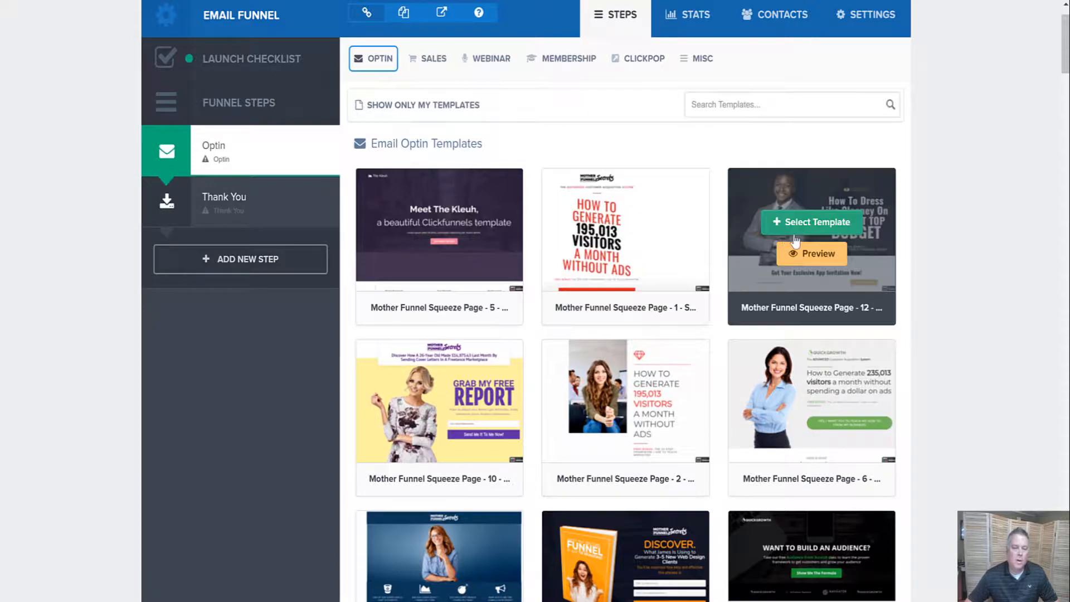
{"action": "mouse_move", "coordinate": [400, 397]}
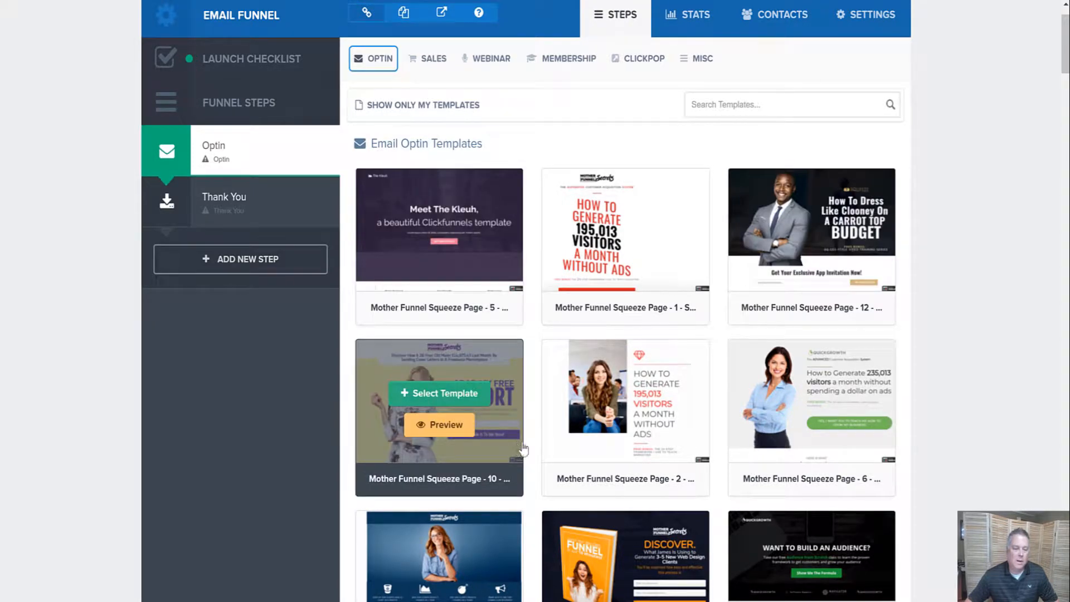
{"action": "mouse_move", "coordinate": [597, 397]}
{"action": "left_click", "coordinate": [457, 393]}
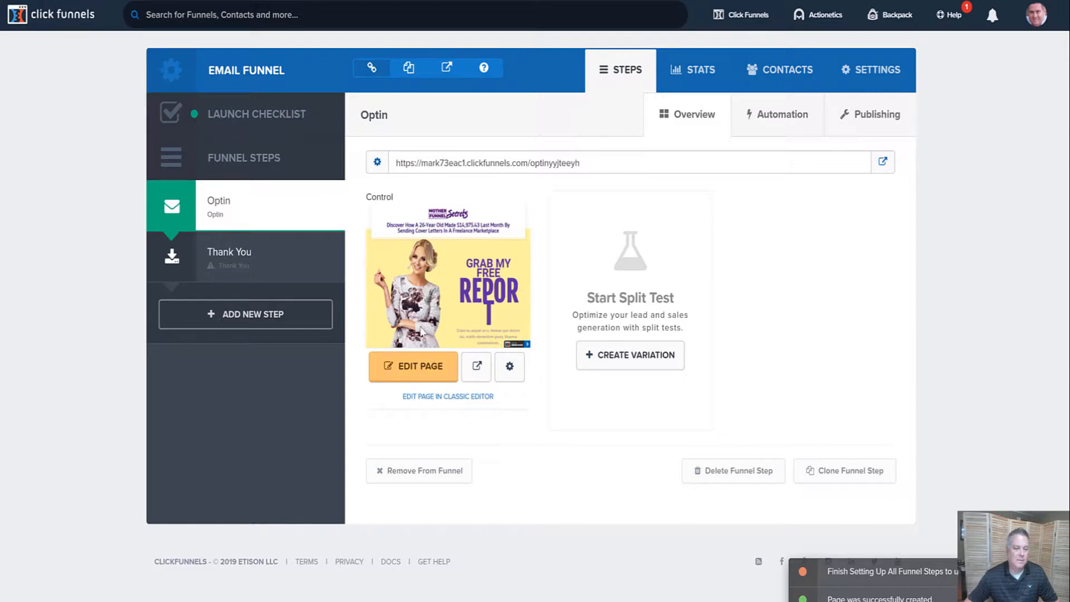
Open the Optin page in the page editor and review its sections from the header down to the footer.
{"action": "left_click", "coordinate": [421, 370]}
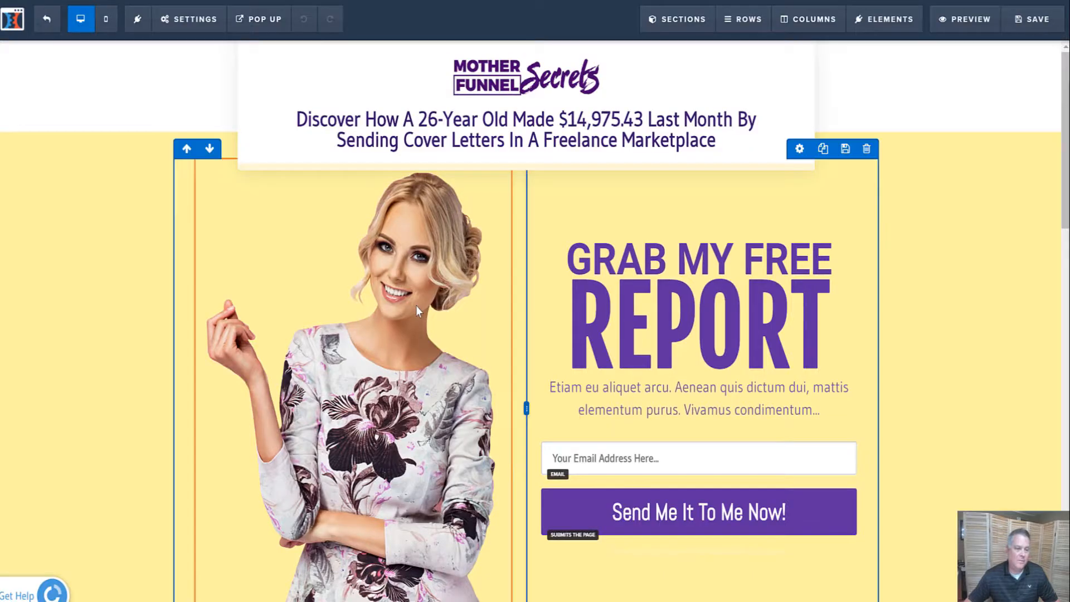
{"action": "scroll", "coordinate": [432, 304], "scroll_direction": "down", "scroll_amount": 10}
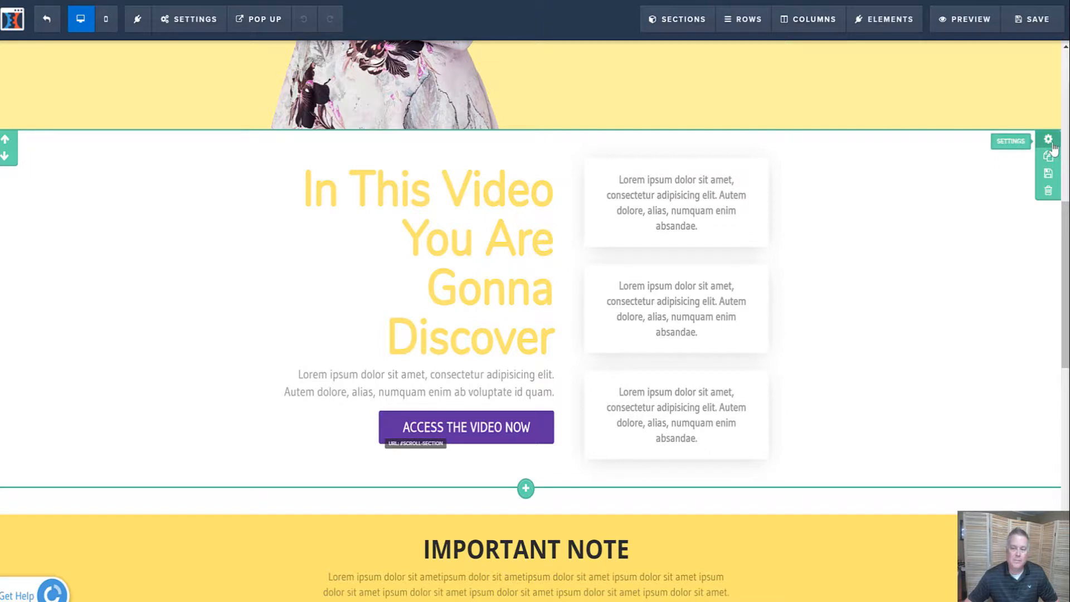
{"action": "scroll", "coordinate": [885, 303], "scroll_direction": "down", "scroll_amount": 17}
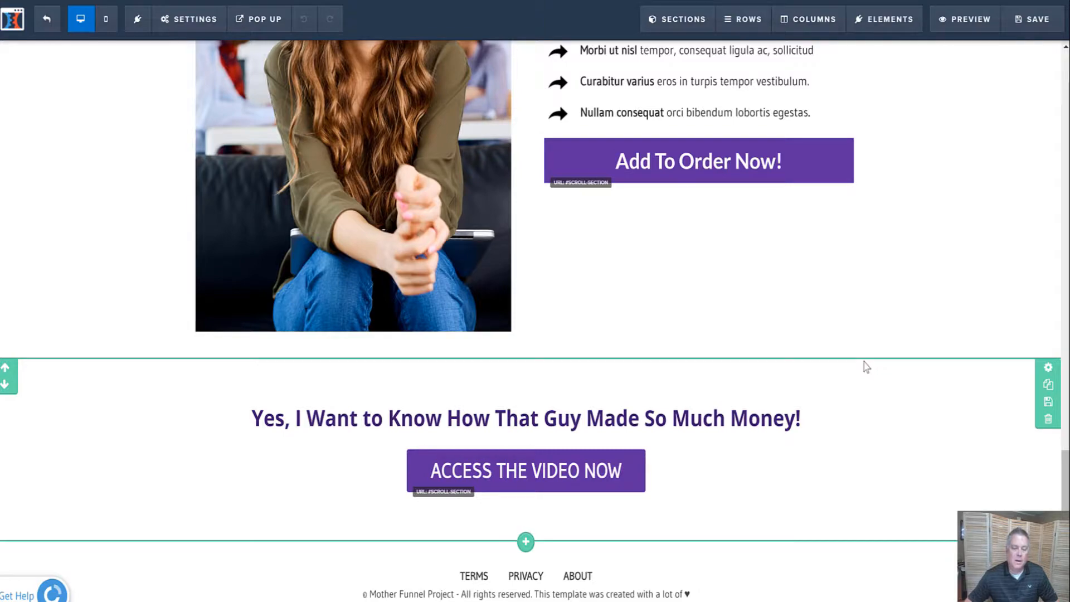
{"action": "scroll", "coordinate": [867, 367], "scroll_direction": "up", "scroll_amount": 17}
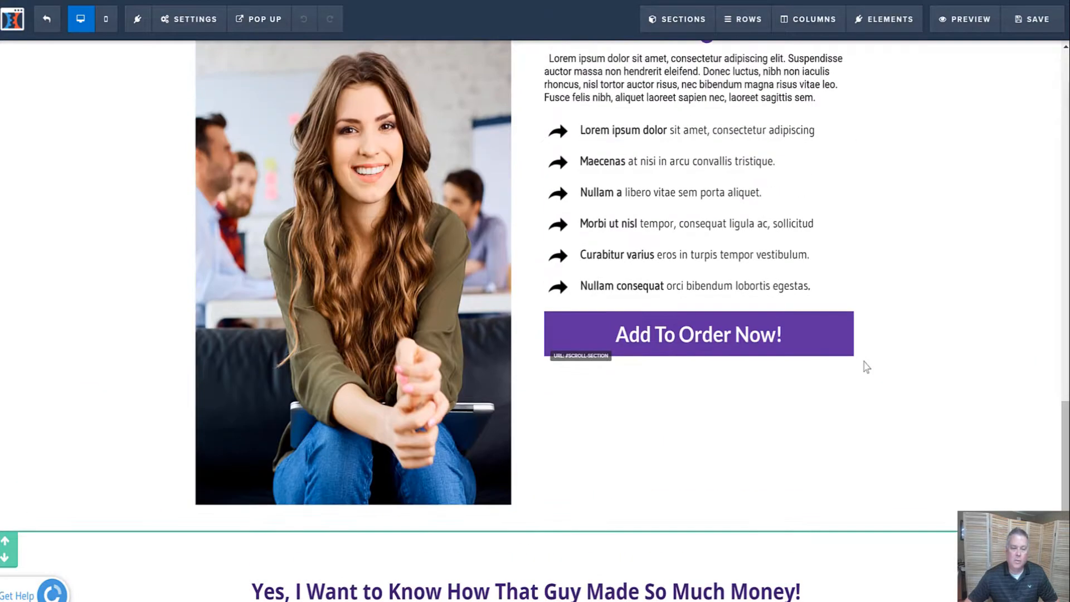
{"action": "scroll", "coordinate": [867, 367], "scroll_direction": "up", "scroll_amount": 10}
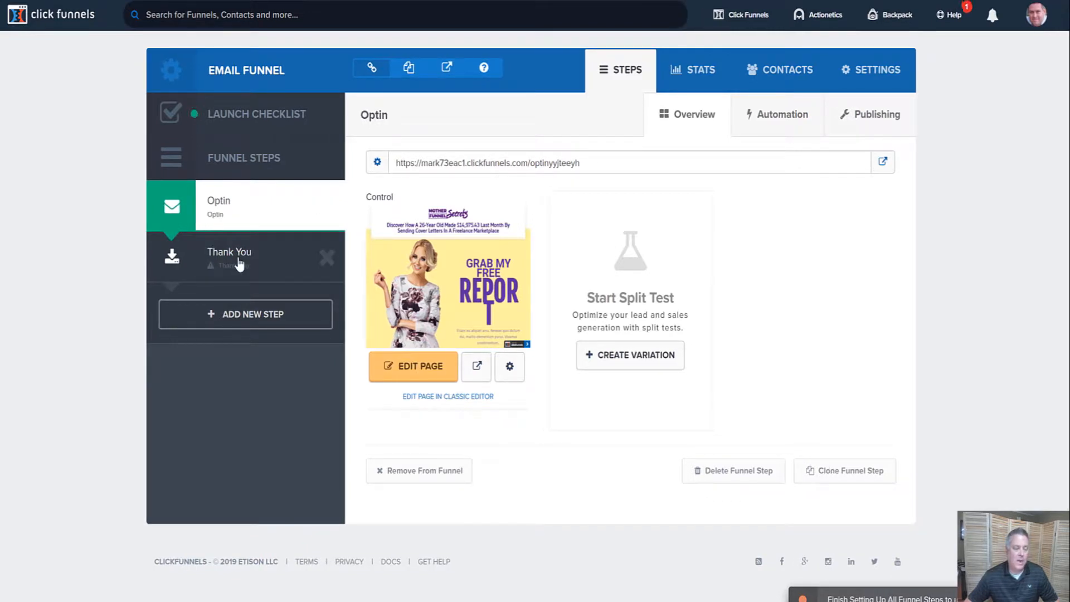
Apply the yellow Mother Funnel Squeeze Page - 10 template with the "Thank You, I've Sent You The Secret" headline to the Thank You step.
{"action": "left_click", "coordinate": [239, 265]}
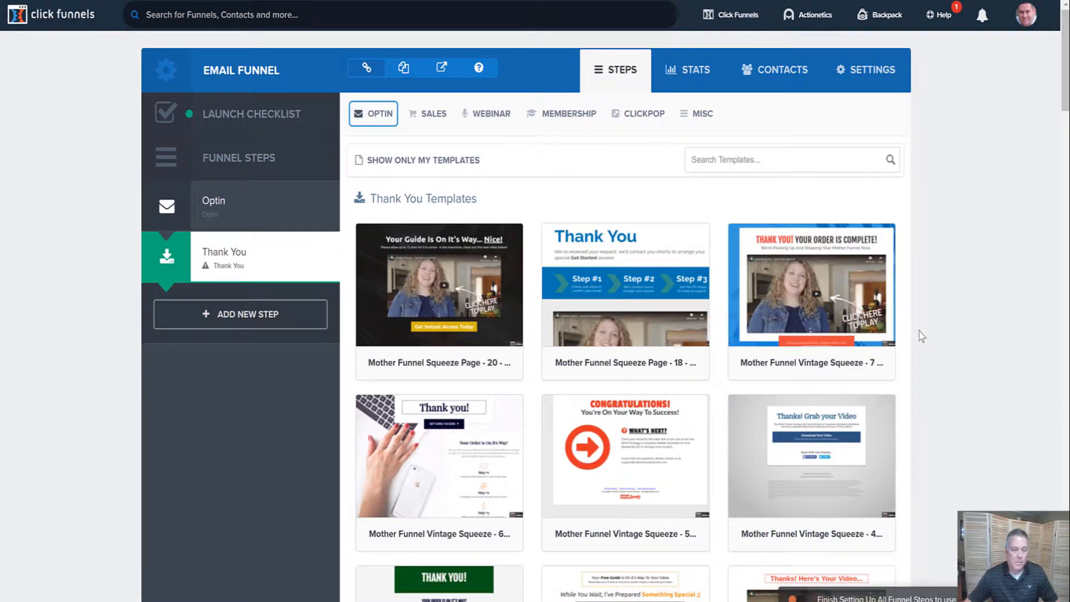
{"action": "scroll", "coordinate": [940, 262], "scroll_direction": "down", "scroll_amount": 4}
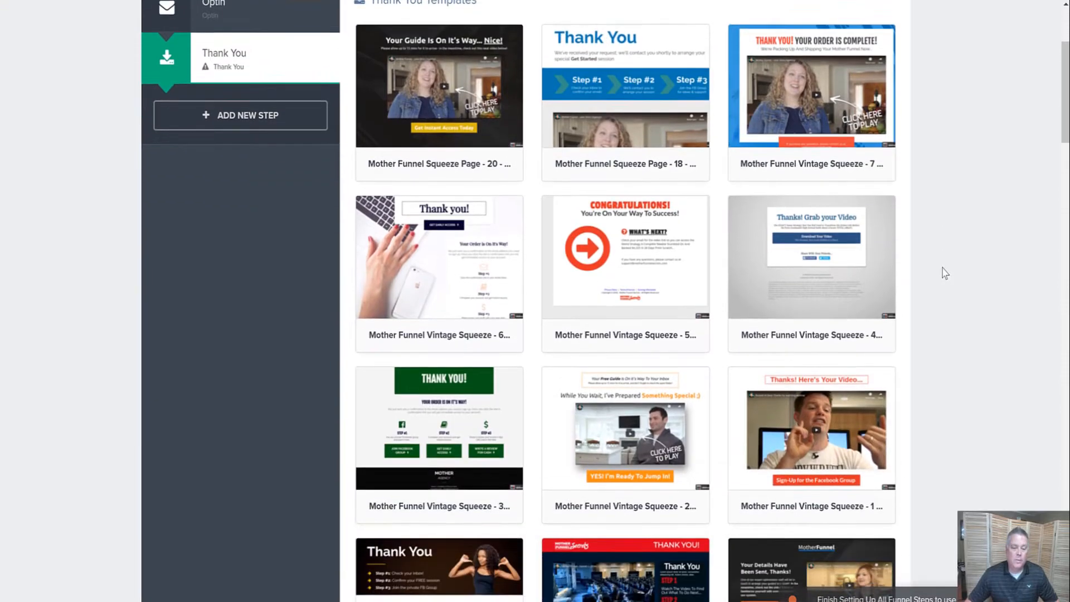
{"action": "scroll", "coordinate": [945, 273], "scroll_direction": "down", "scroll_amount": 13}
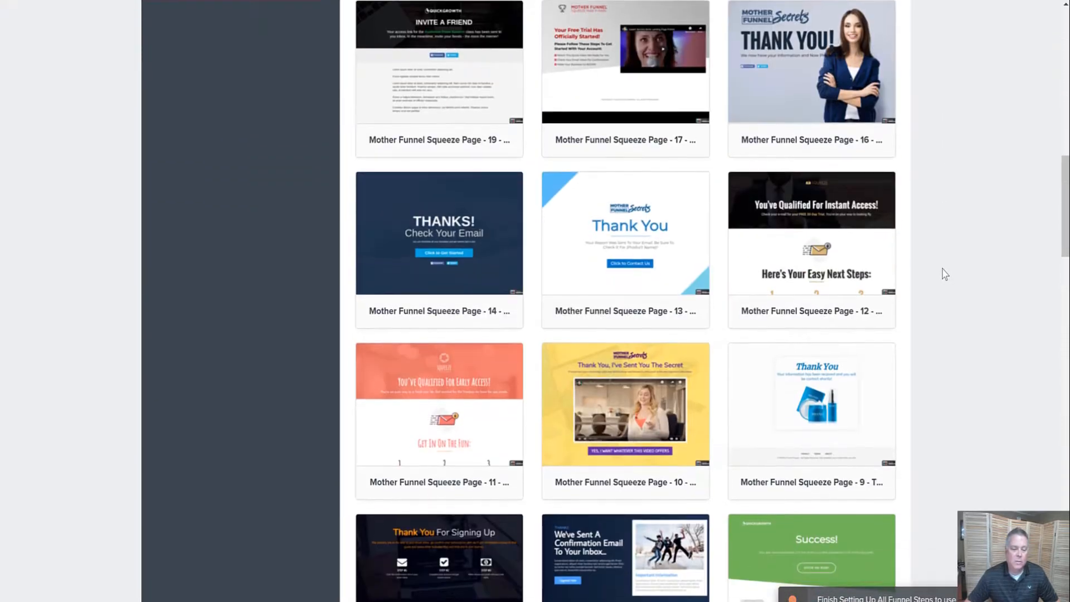
{"action": "scroll", "coordinate": [945, 273], "scroll_direction": "down", "scroll_amount": 14}
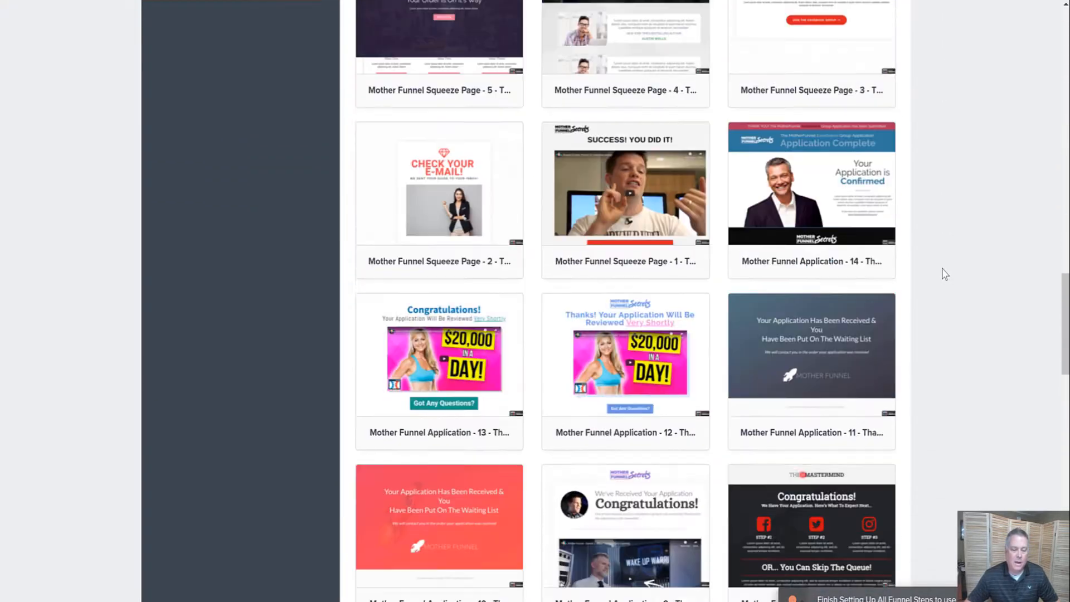
{"action": "scroll", "coordinate": [945, 273], "scroll_direction": "down", "scroll_amount": 17}
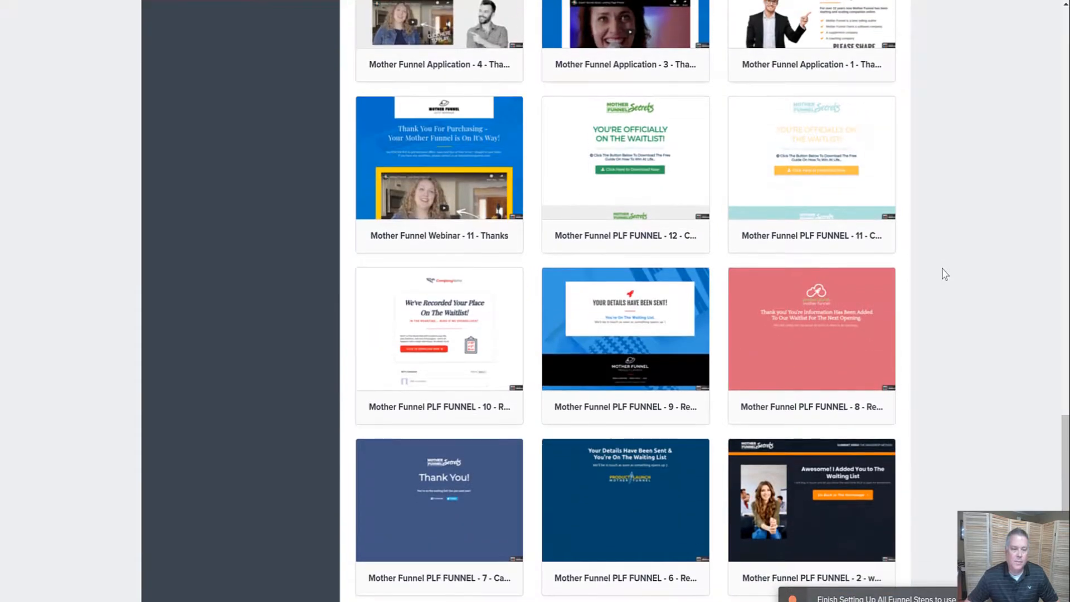
{"action": "scroll", "coordinate": [945, 274], "scroll_direction": "down", "scroll_amount": 4}
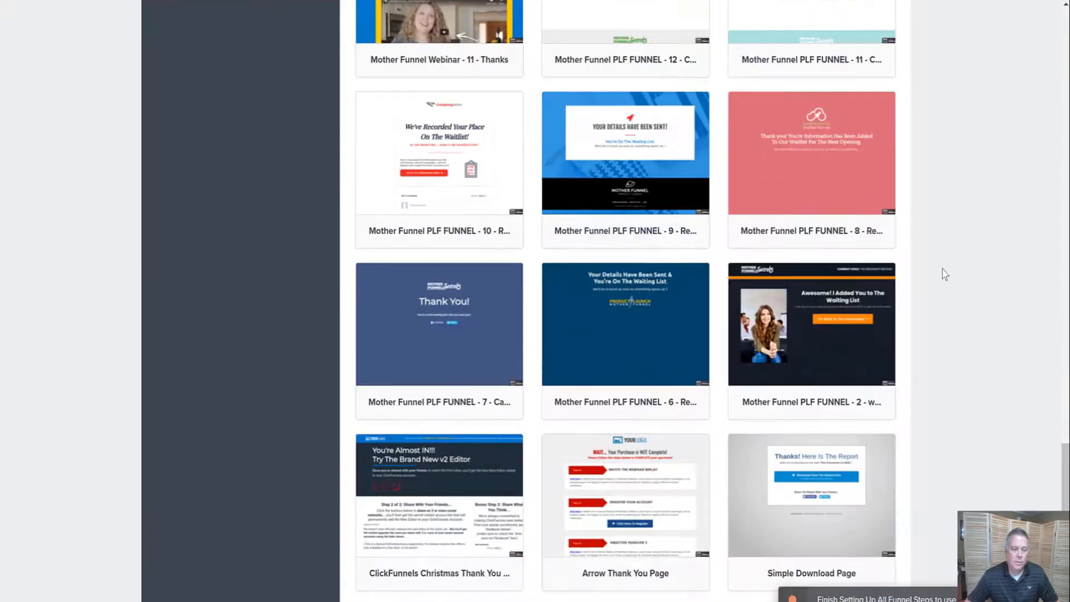
{"action": "scroll", "coordinate": [944, 274], "scroll_direction": "down", "scroll_amount": 10}
{"action": "scroll", "coordinate": [945, 273], "scroll_direction": "up", "scroll_amount": 12}
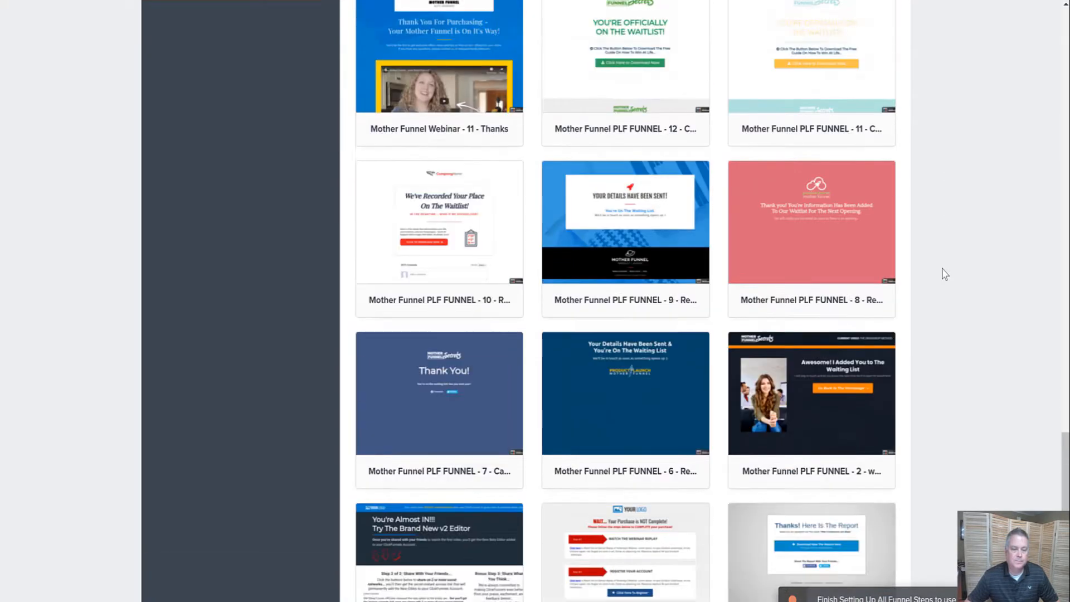
{"action": "scroll", "coordinate": [945, 273], "scroll_direction": "up", "scroll_amount": 20}
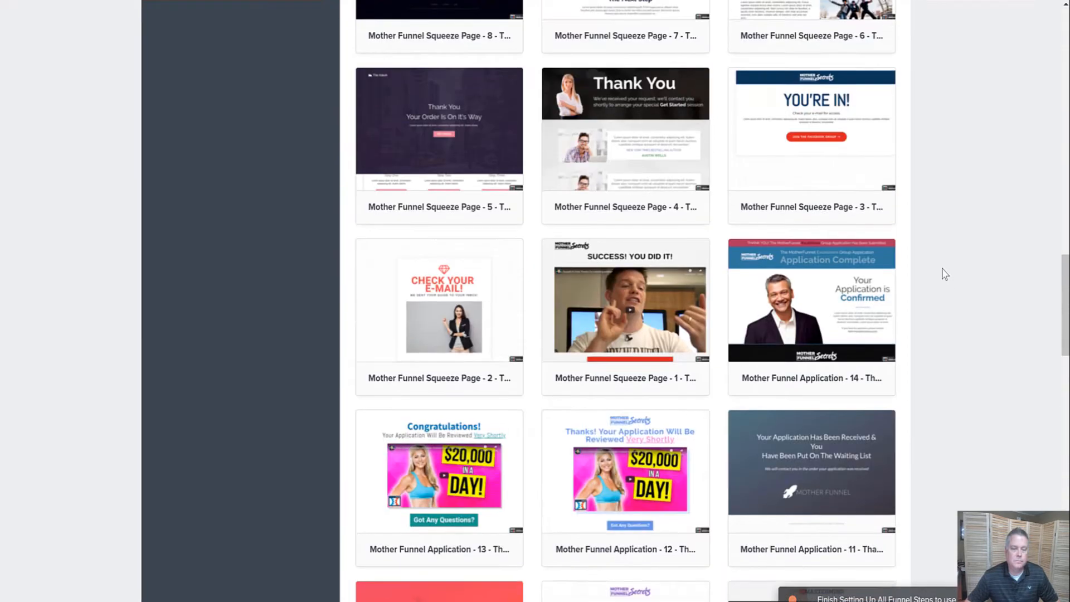
{"action": "scroll", "coordinate": [945, 273], "scroll_direction": "up", "scroll_amount": 7}
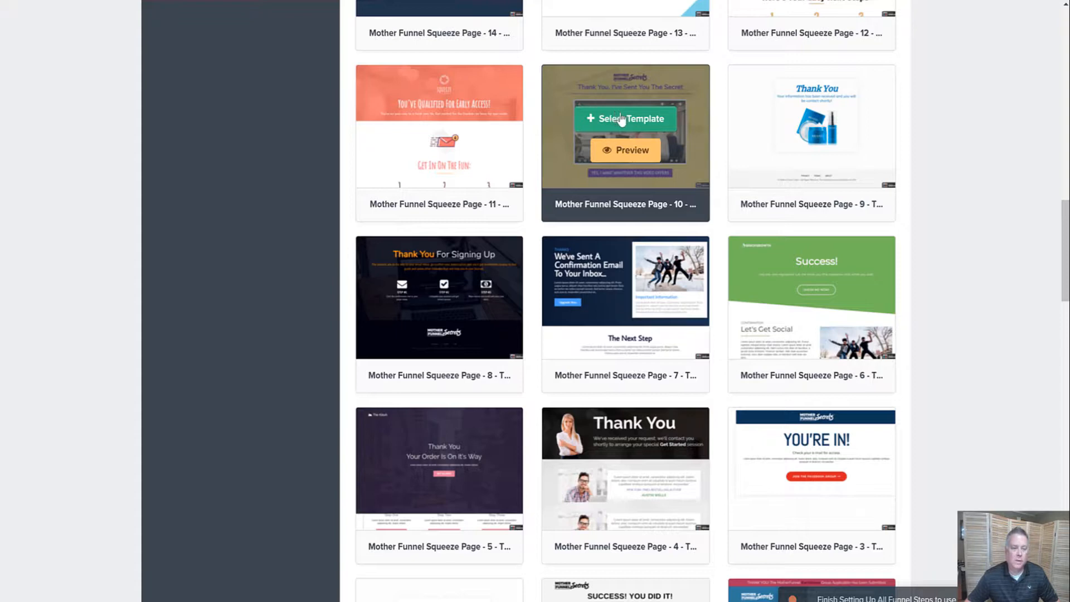
{"action": "left_click", "coordinate": [621, 120]}
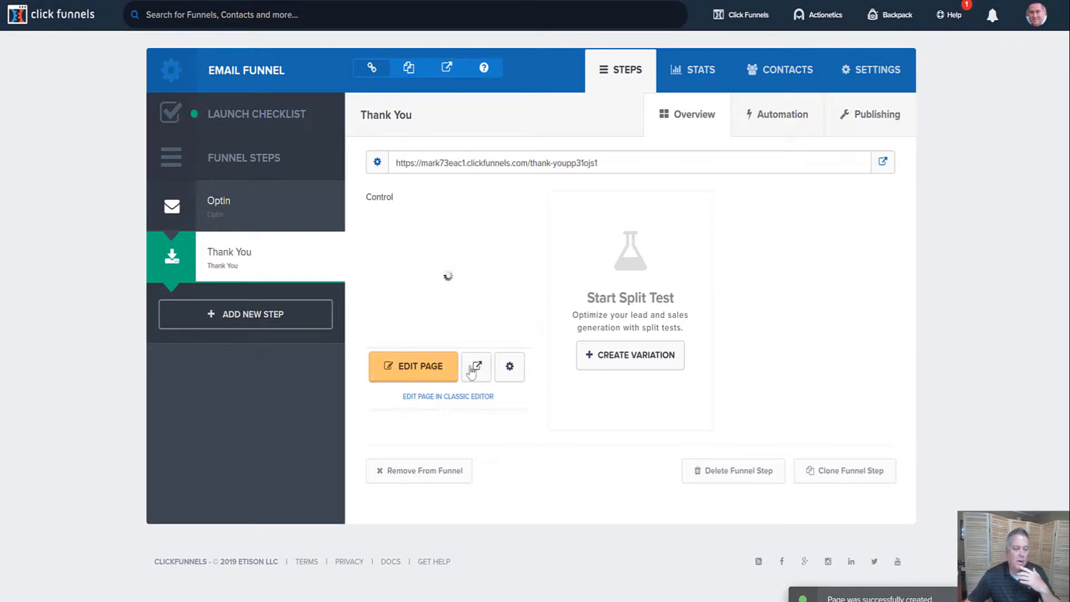
Preview the Thank You page, pause its video, review the page from headline to footer, and close the preview.
{"action": "left_click", "coordinate": [478, 369]}
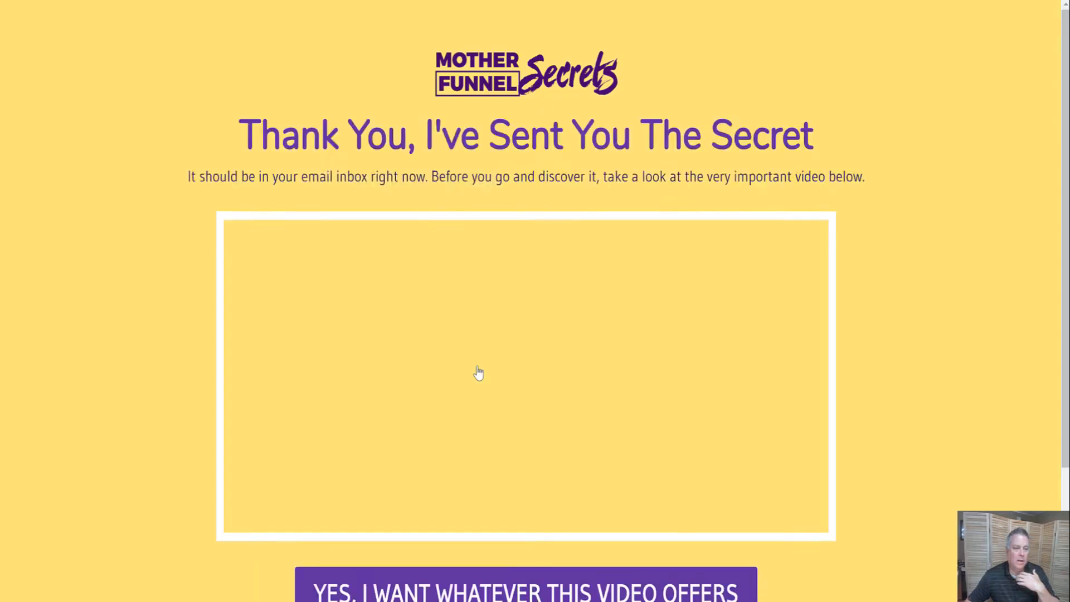
{"action": "scroll", "coordinate": [1010, 330], "scroll_direction": "down", "scroll_amount": 5}
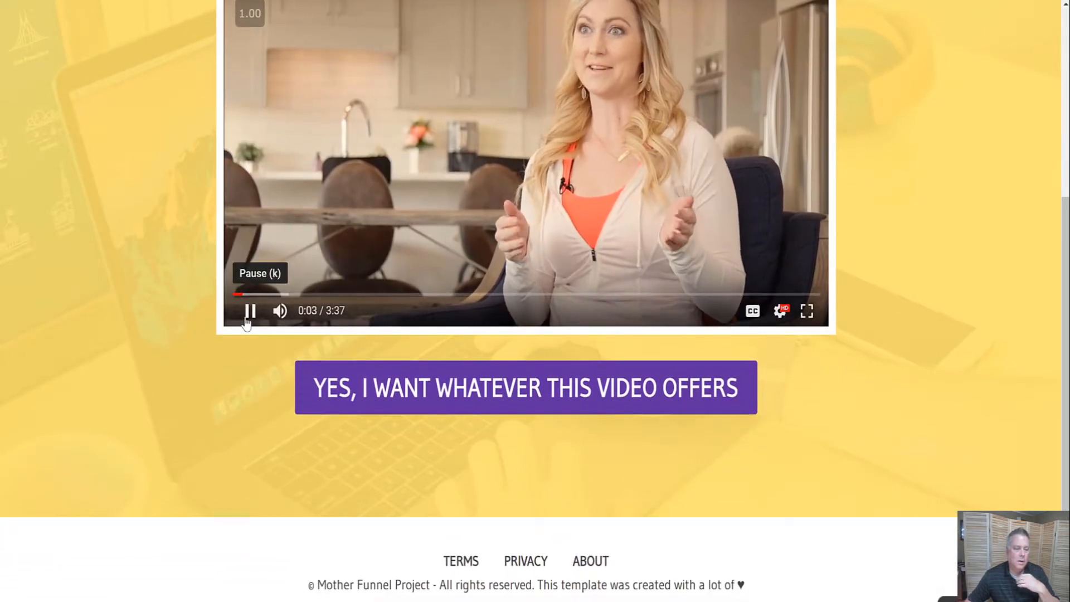
{"action": "left_click", "coordinate": [249, 313]}
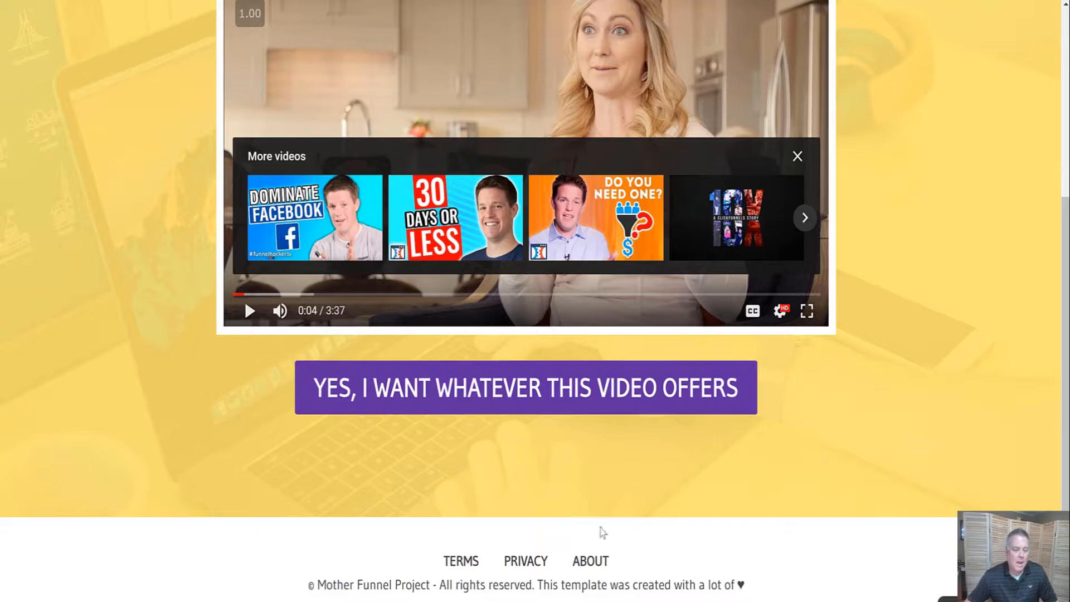
{"action": "scroll", "coordinate": [601, 533], "scroll_direction": "up", "scroll_amount": 1}
{"action": "scroll", "coordinate": [688, 523], "scroll_direction": "up", "scroll_amount": 5}
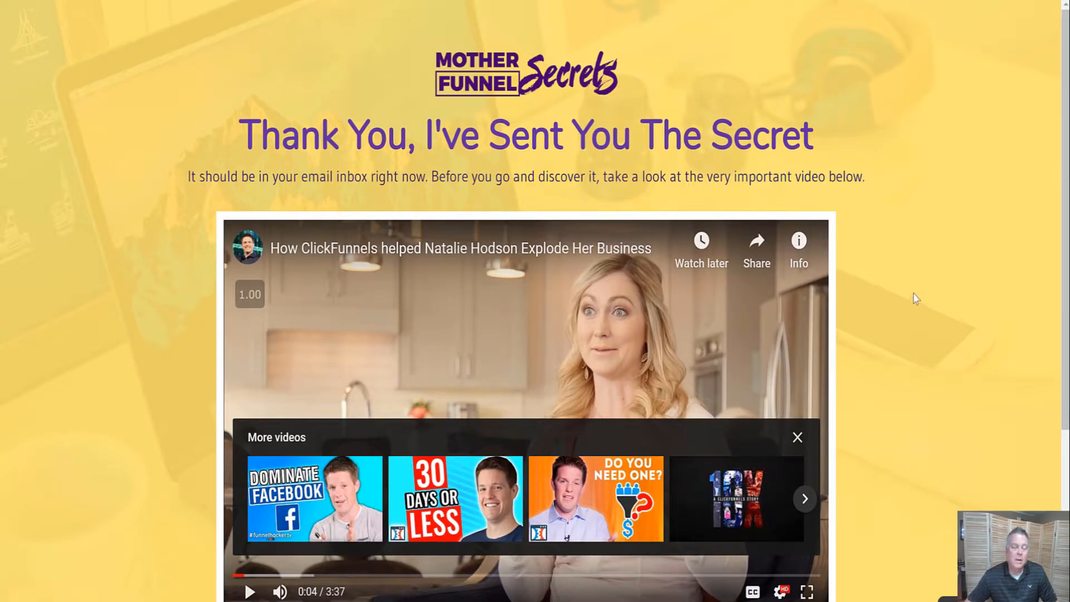
{"action": "key", "text": "ctrl+w"}
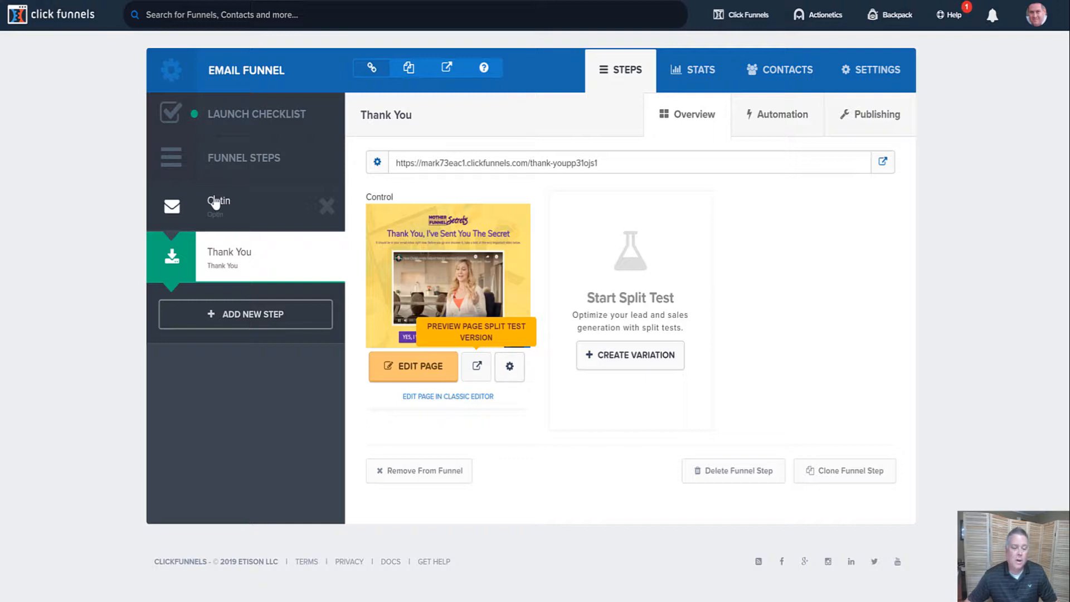
Start a new funnel from the funnels list with the goal Sell Your Product and the type Sales Funnel, dismissing the recommendation survey.
{"action": "mouse_move", "coordinate": [744, 17]}
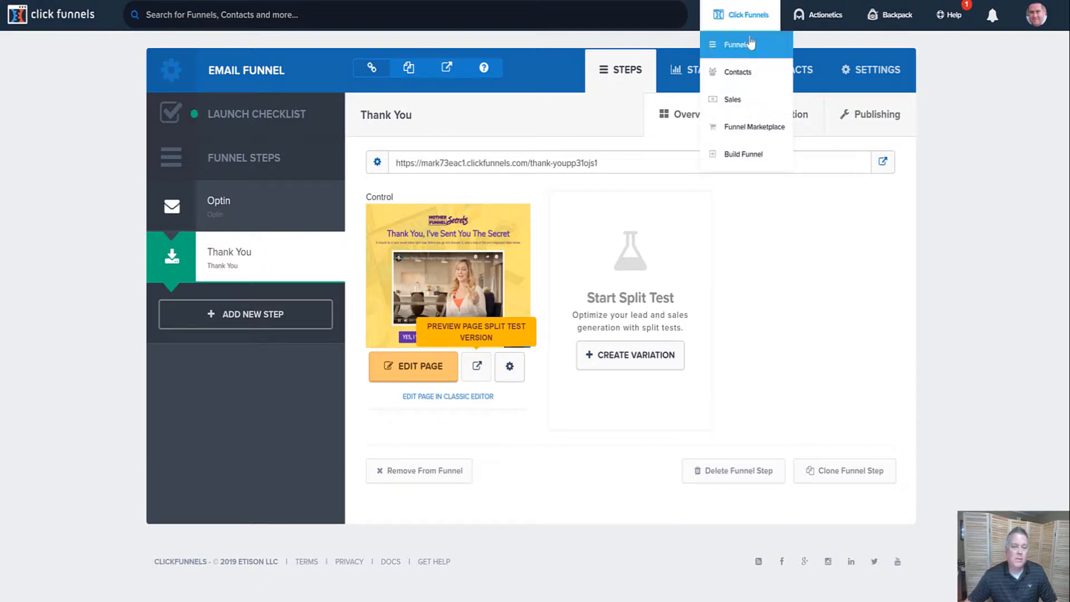
{"action": "left_click", "coordinate": [748, 46]}
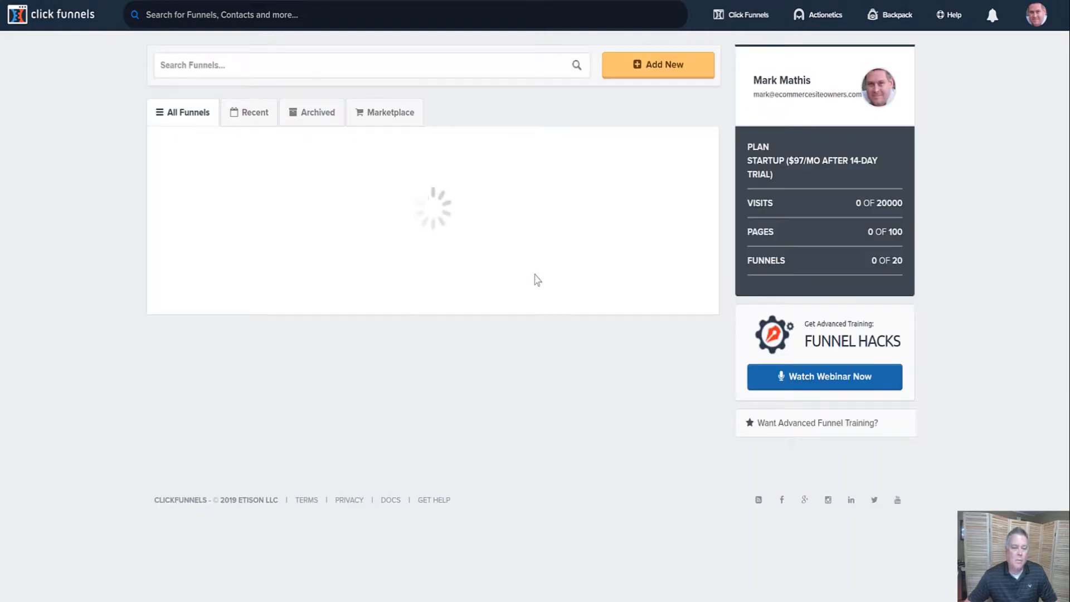
{"action": "left_click", "coordinate": [675, 67]}
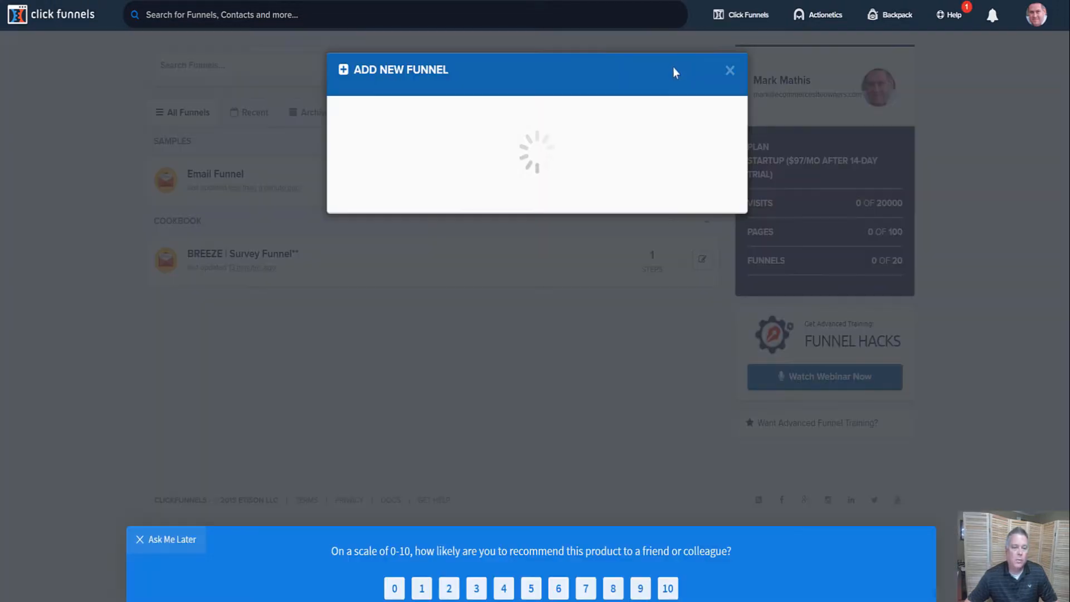
{"action": "left_click", "coordinate": [688, 427]}
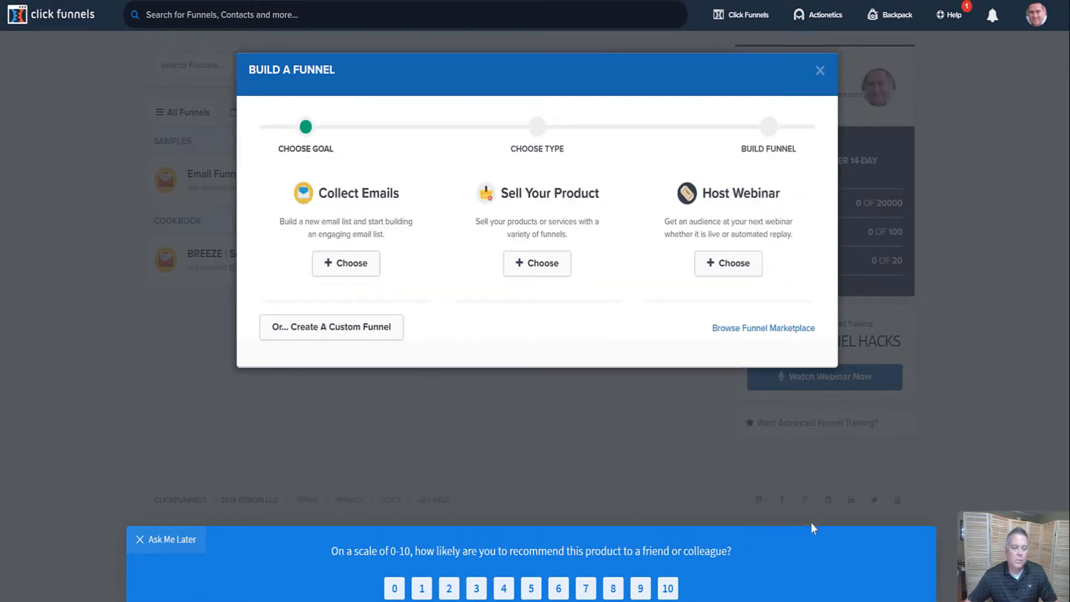
{"action": "left_click", "coordinate": [194, 540]}
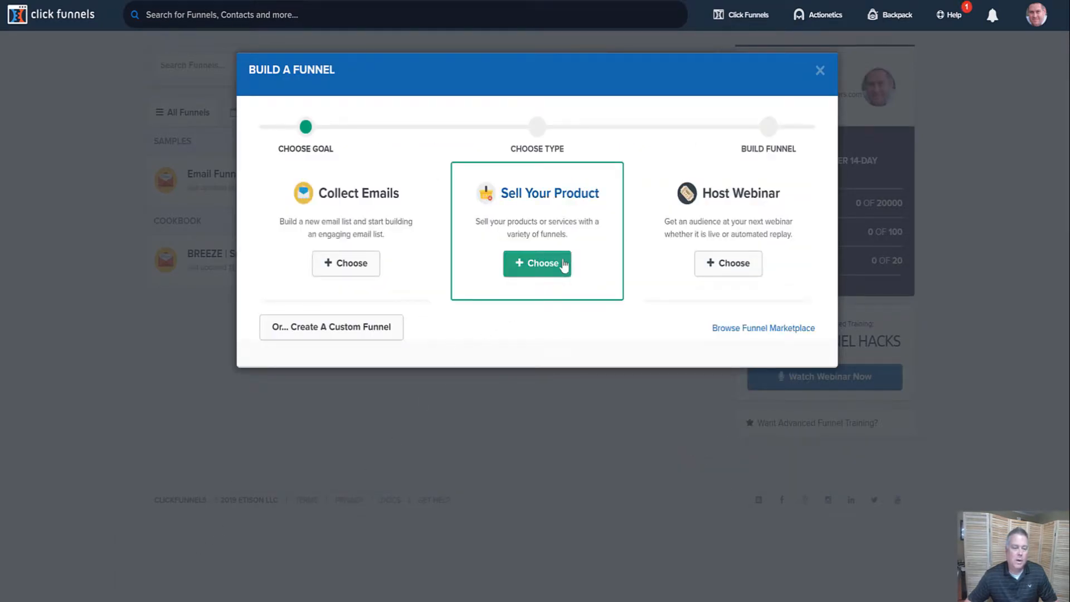
{"action": "left_click", "coordinate": [548, 265]}
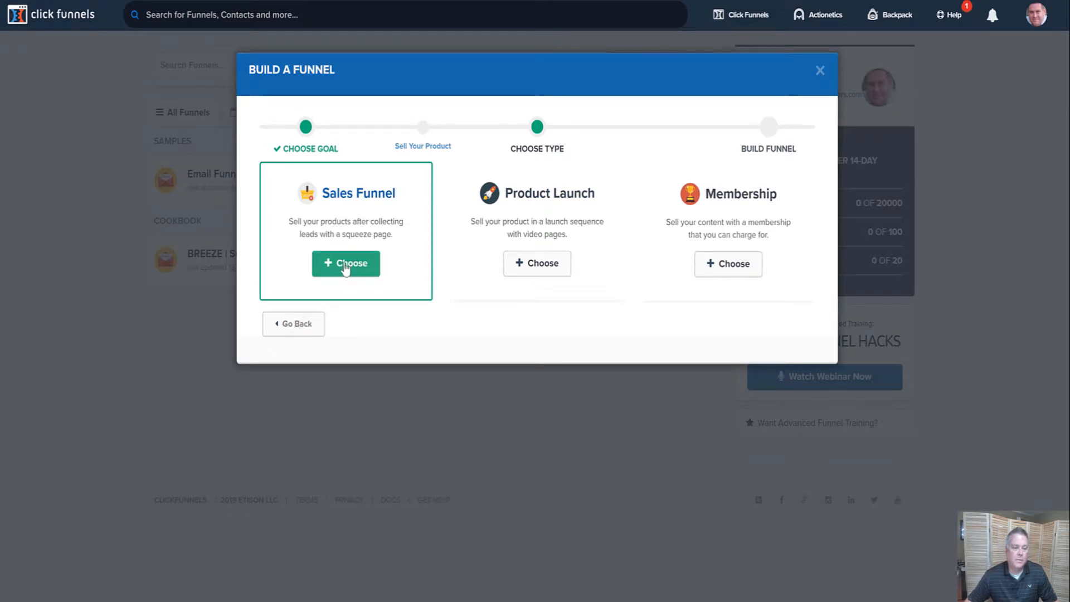
{"action": "left_click", "coordinate": [346, 265]}
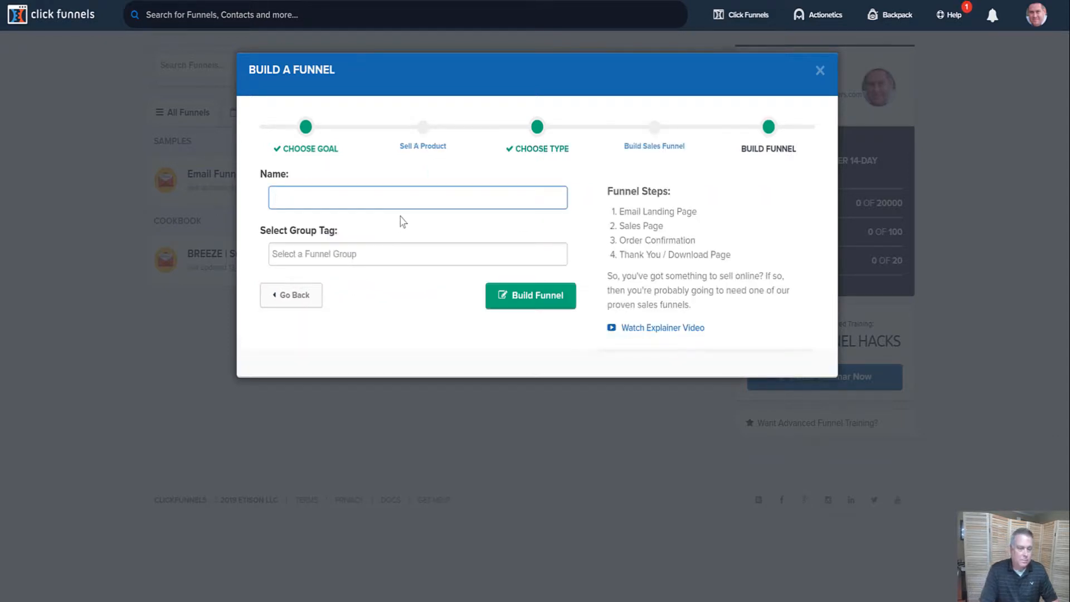
Name the funnel Sales Funnel Sample, give it the group tag samples, and build it.
{"action": "type", "text": "Sales Funnel Sample"}
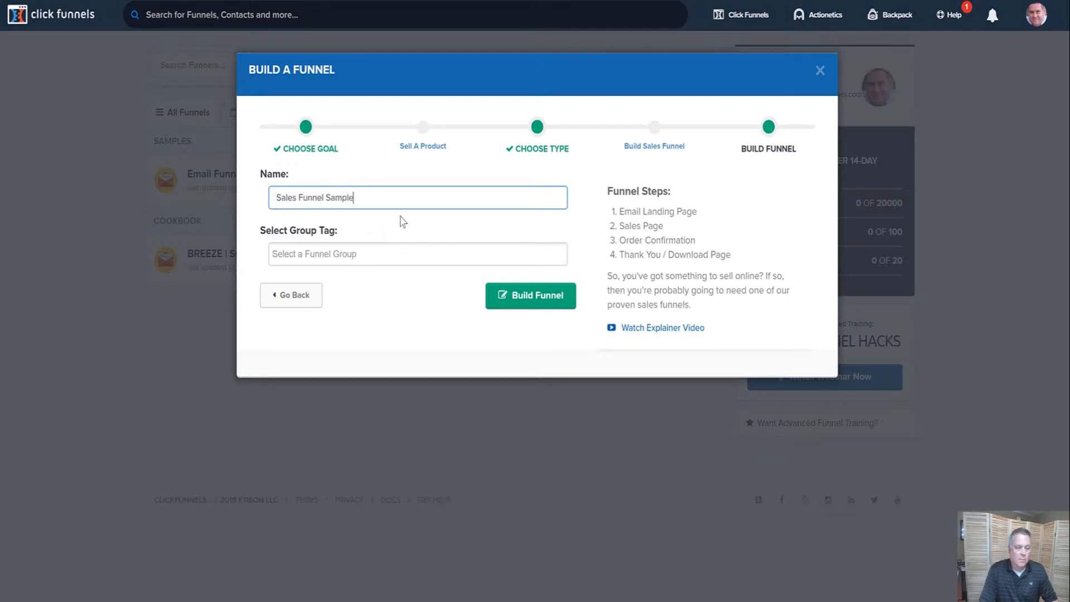
{"action": "left_click", "coordinate": [379, 254]}
{"action": "type", "text": "sa"}
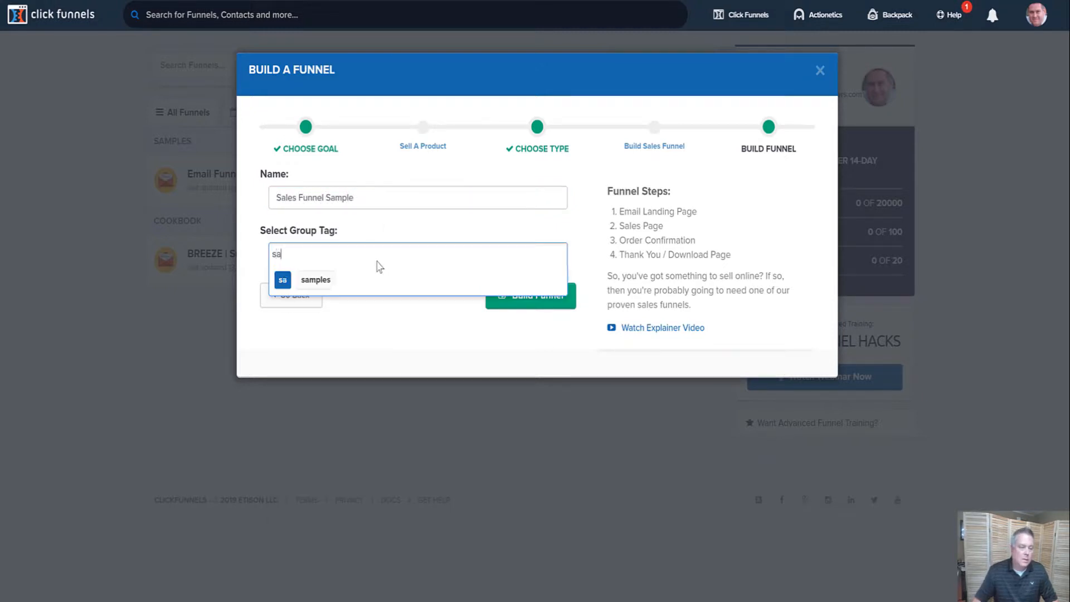
{"action": "left_click", "coordinate": [325, 282]}
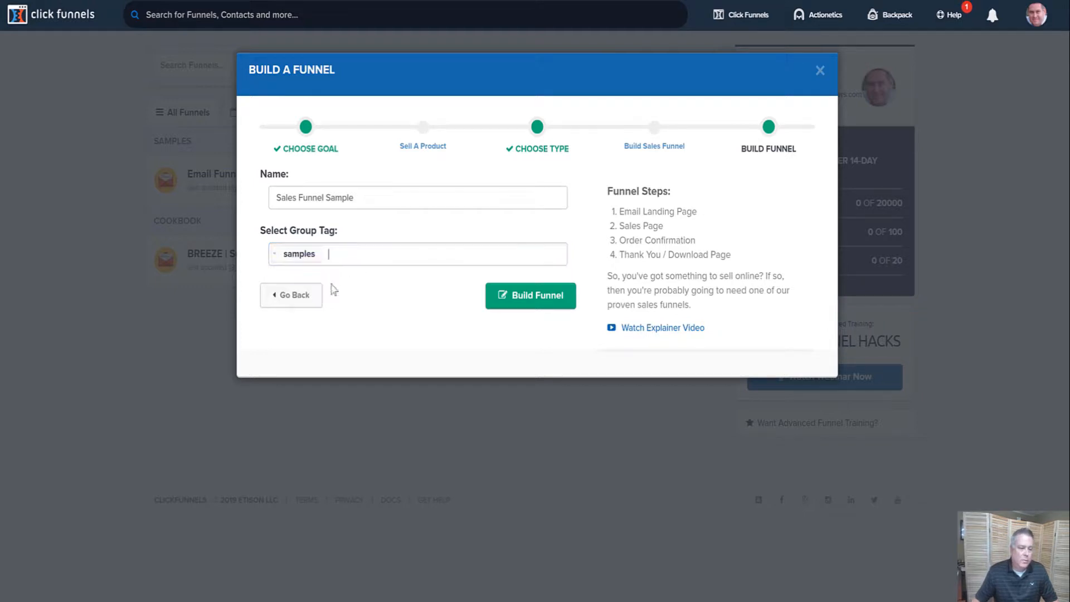
{"action": "left_click", "coordinate": [551, 301]}
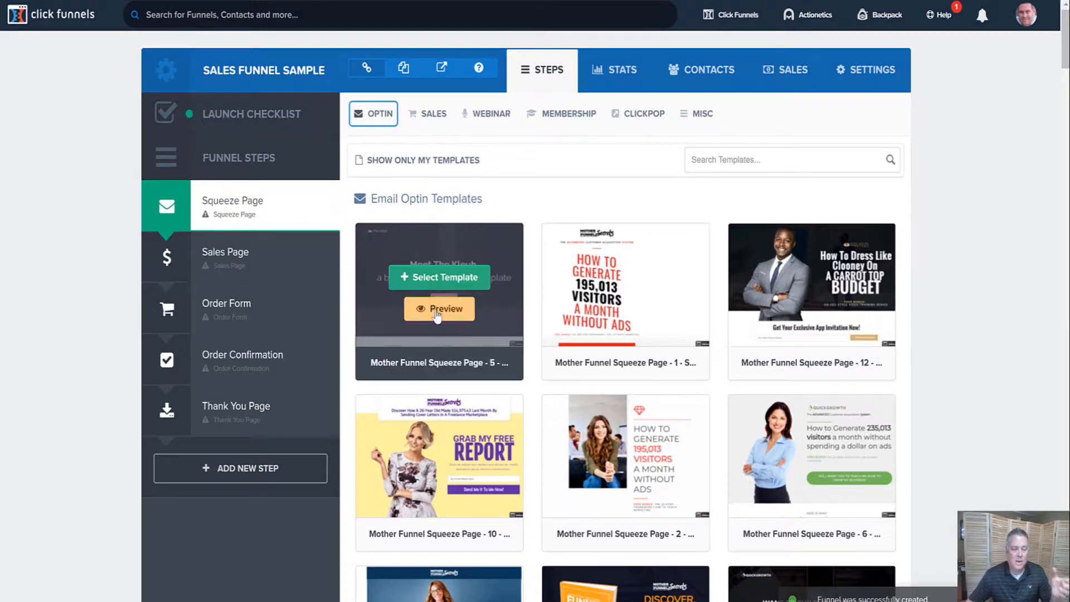
Examine the available templates for the new funnel's Sales Page and Order Form steps.
{"action": "left_click", "coordinate": [224, 265]}
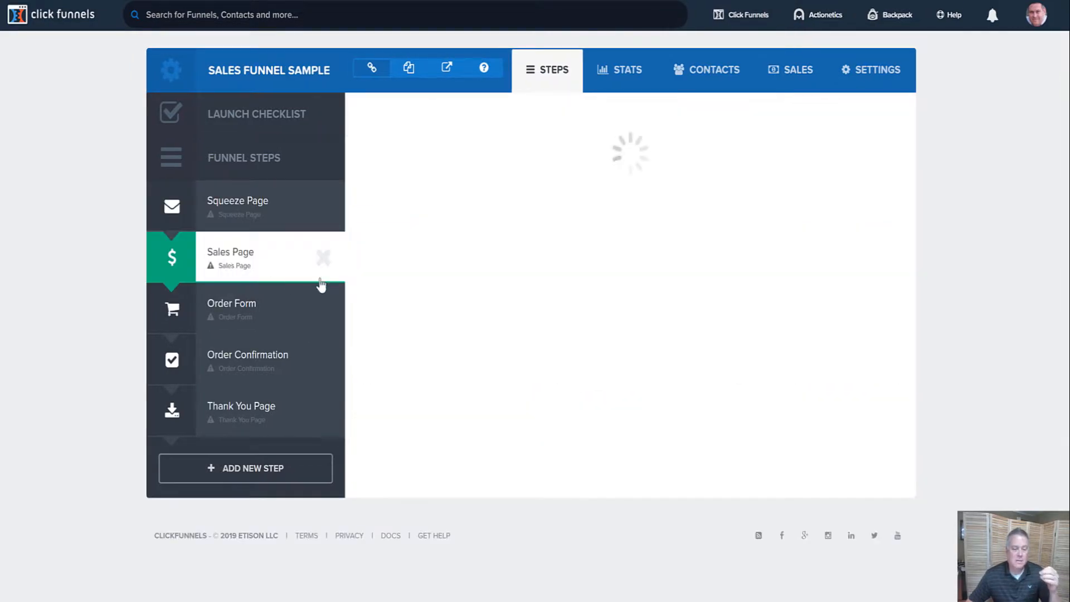
{"action": "scroll", "coordinate": [591, 321], "scroll_direction": "down", "scroll_amount": 2}
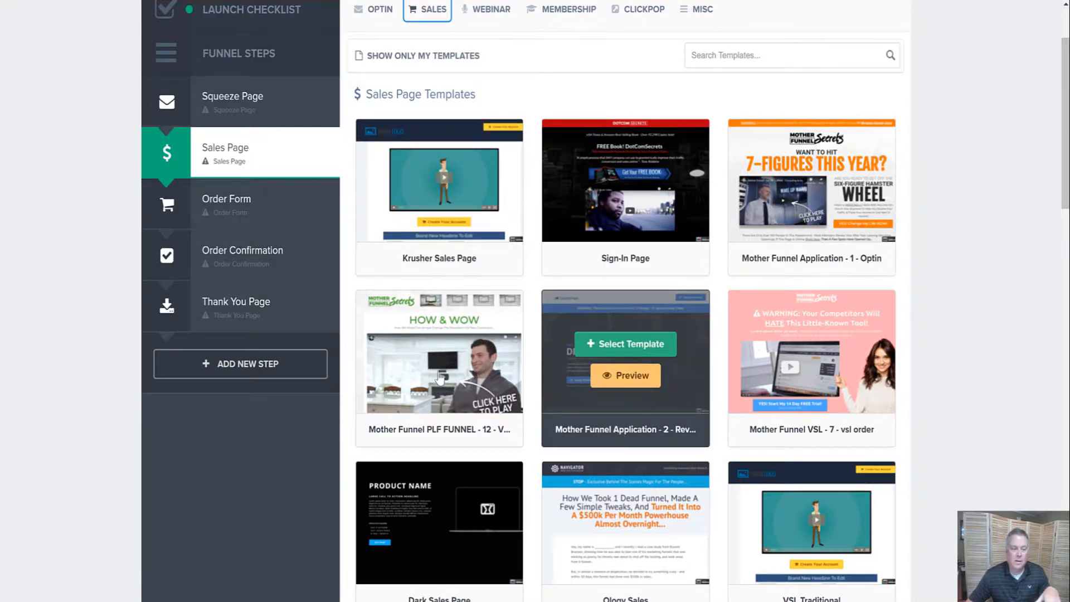
{"action": "left_click", "coordinate": [230, 204]}
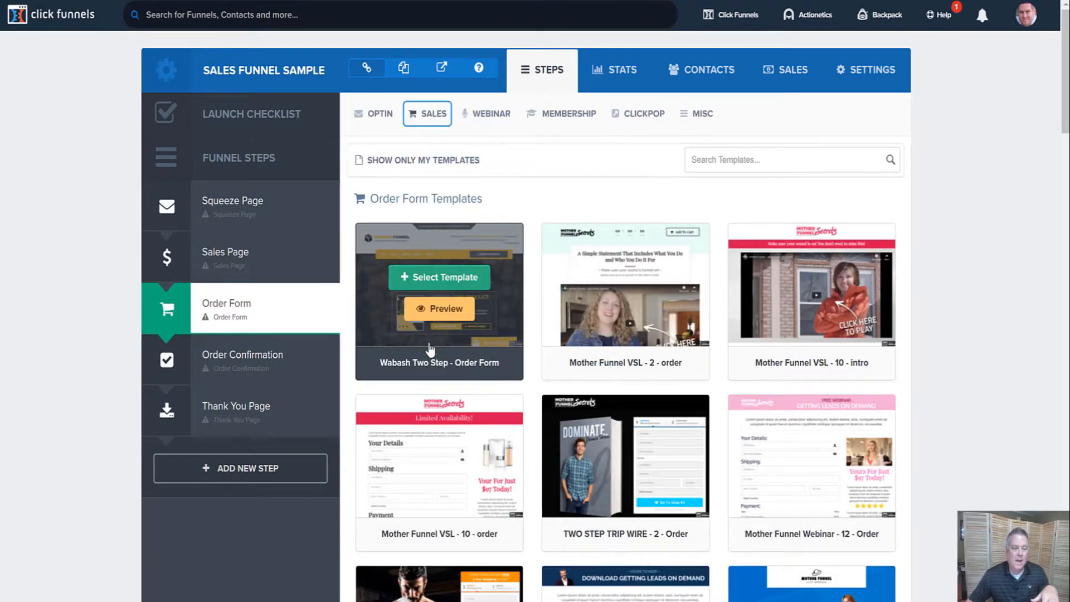
{"action": "scroll", "coordinate": [977, 366], "scroll_direction": "down", "scroll_amount": 1}
{"action": "scroll", "coordinate": [978, 367], "scroll_direction": "down", "scroll_amount": 3}
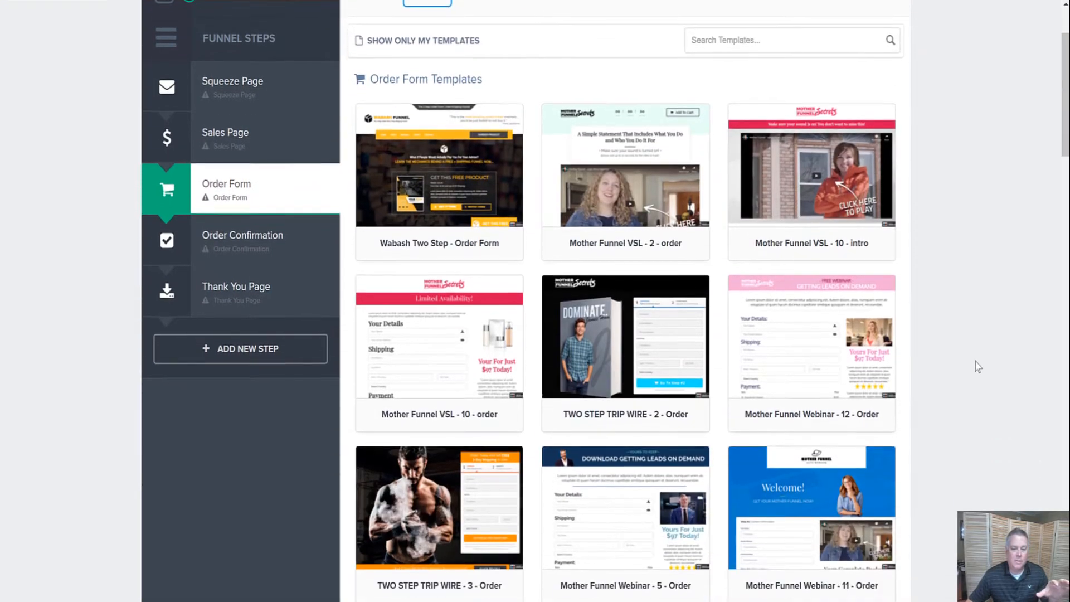
{"action": "scroll", "coordinate": [977, 366], "scroll_direction": "down", "scroll_amount": 1}
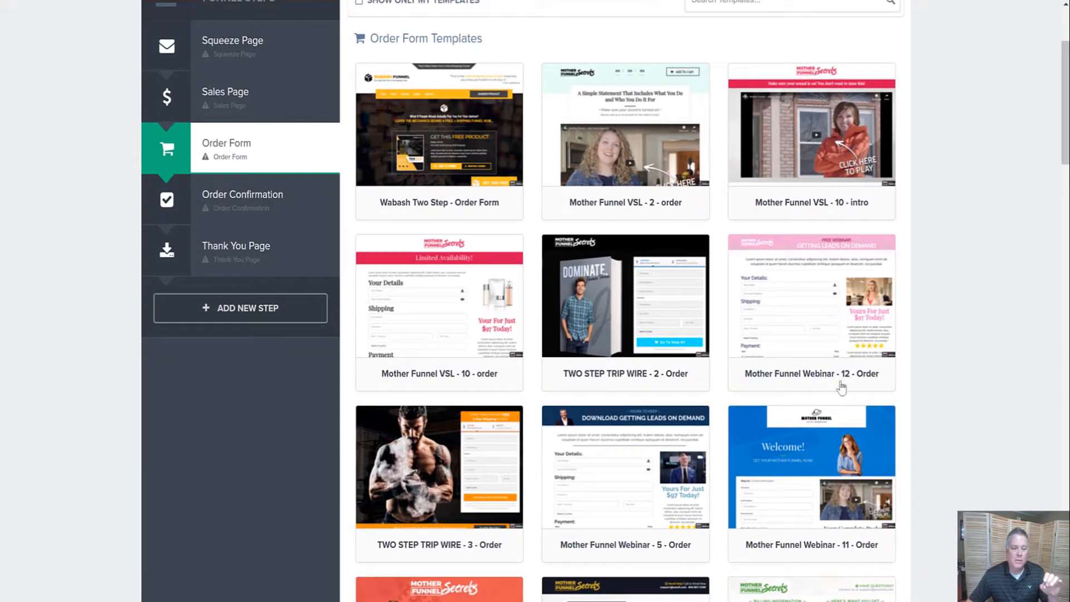
{"action": "mouse_move", "coordinate": [645, 353]}
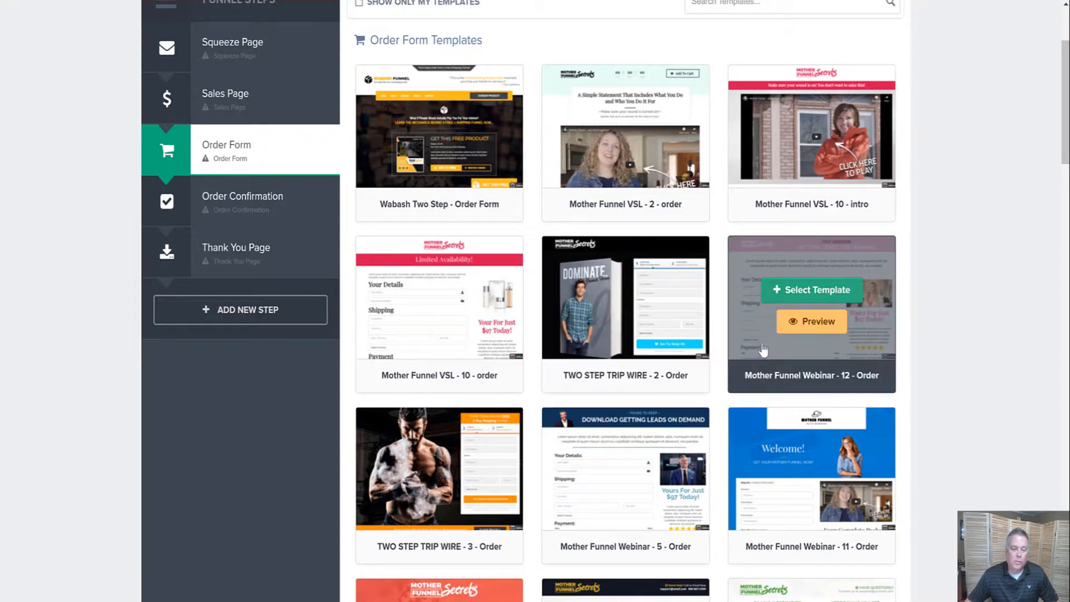
{"action": "scroll", "coordinate": [768, 347], "scroll_direction": "down", "scroll_amount": 3}
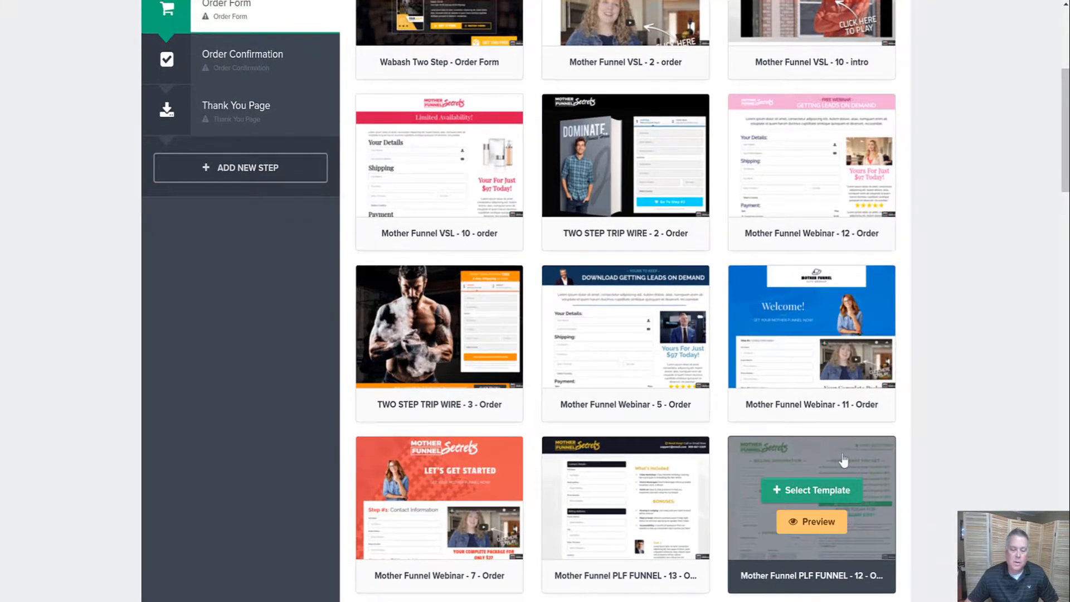
{"action": "scroll", "coordinate": [863, 475], "scroll_direction": "down", "scroll_amount": 2}
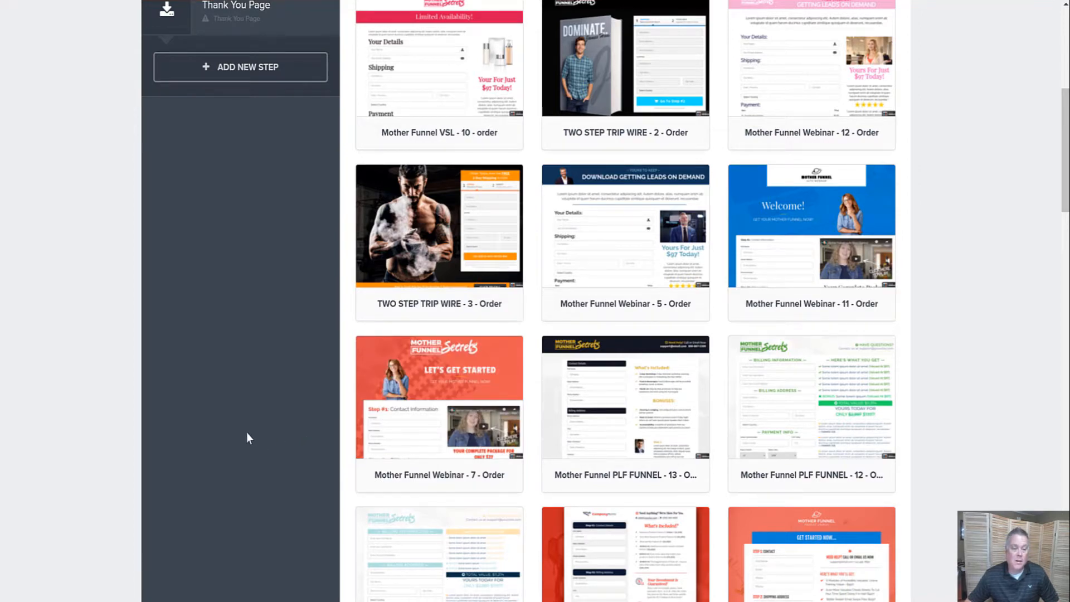
{"action": "scroll", "coordinate": [247, 433], "scroll_direction": "down", "scroll_amount": 3}
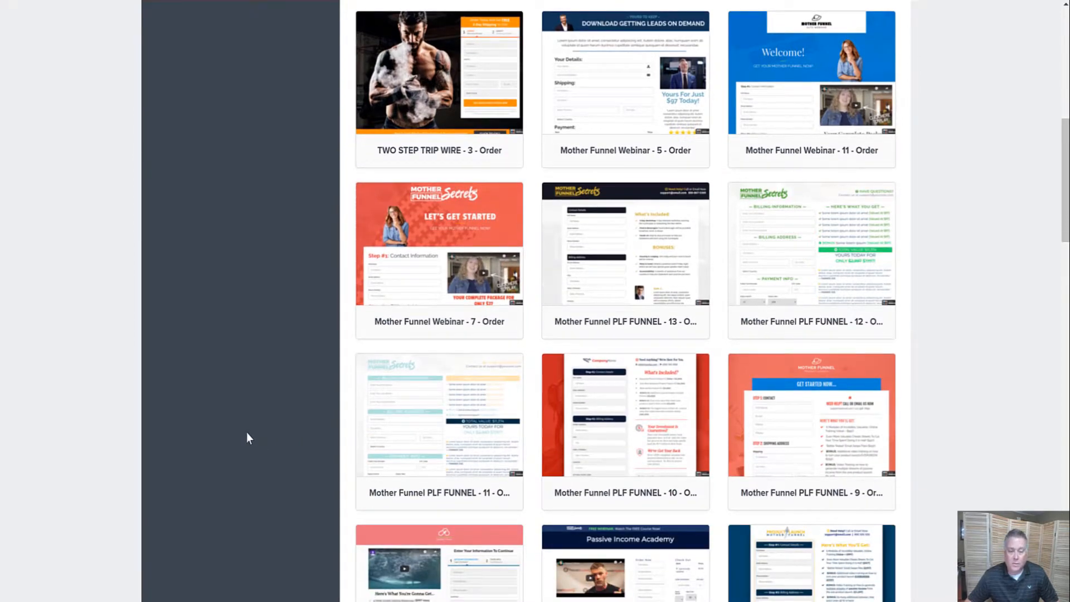
Examine the available templates for the funnel's Order Confirmation and Thank You Page steps.
{"action": "scroll", "coordinate": [246, 433], "scroll_direction": "up", "scroll_amount": 9}
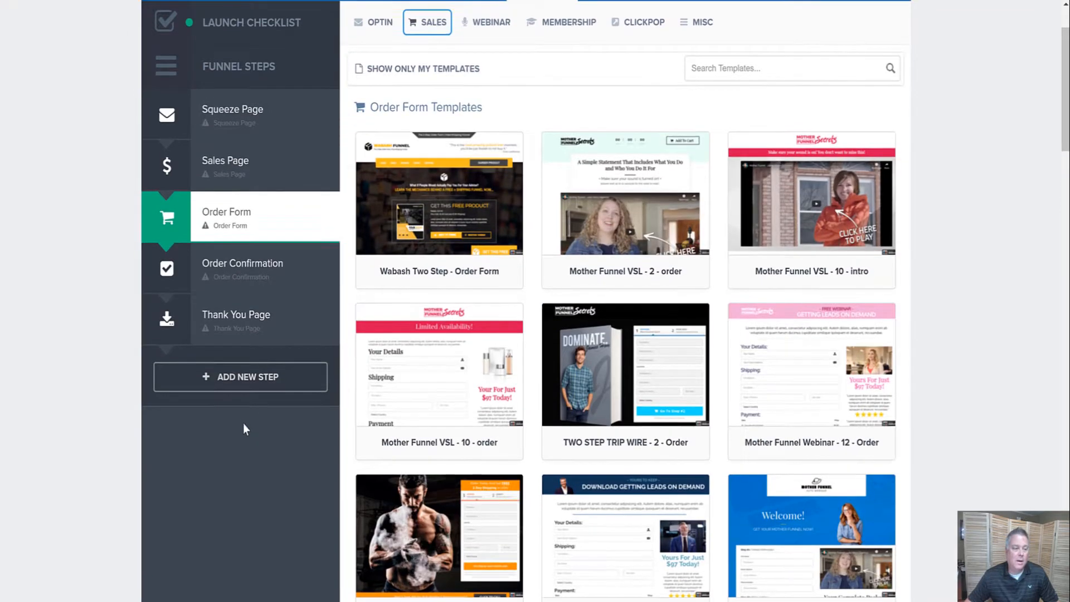
{"action": "left_click", "coordinate": [244, 277]}
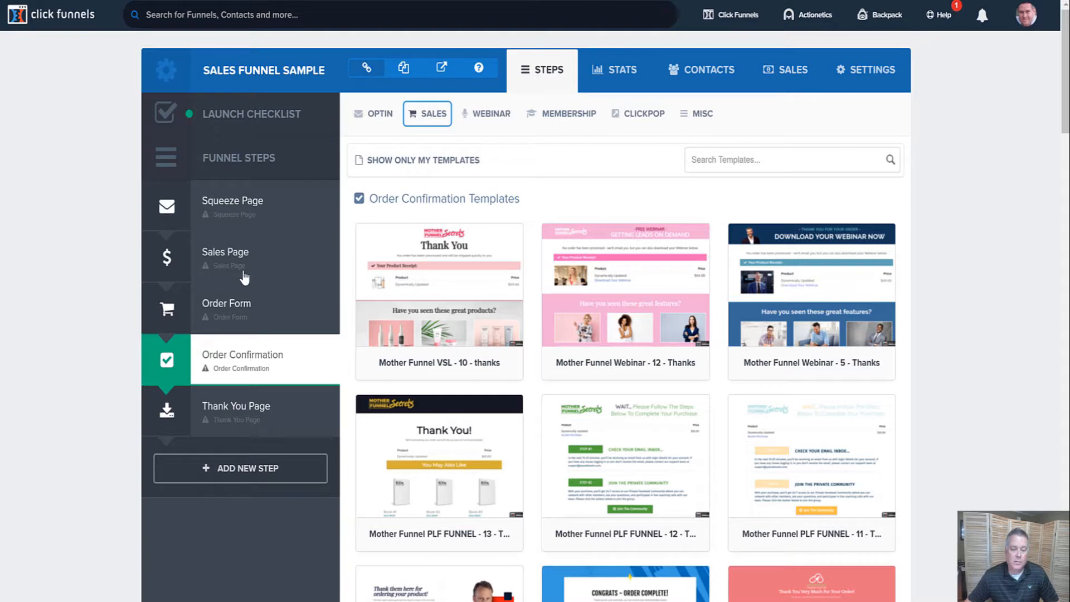
{"action": "left_click", "coordinate": [239, 412]}
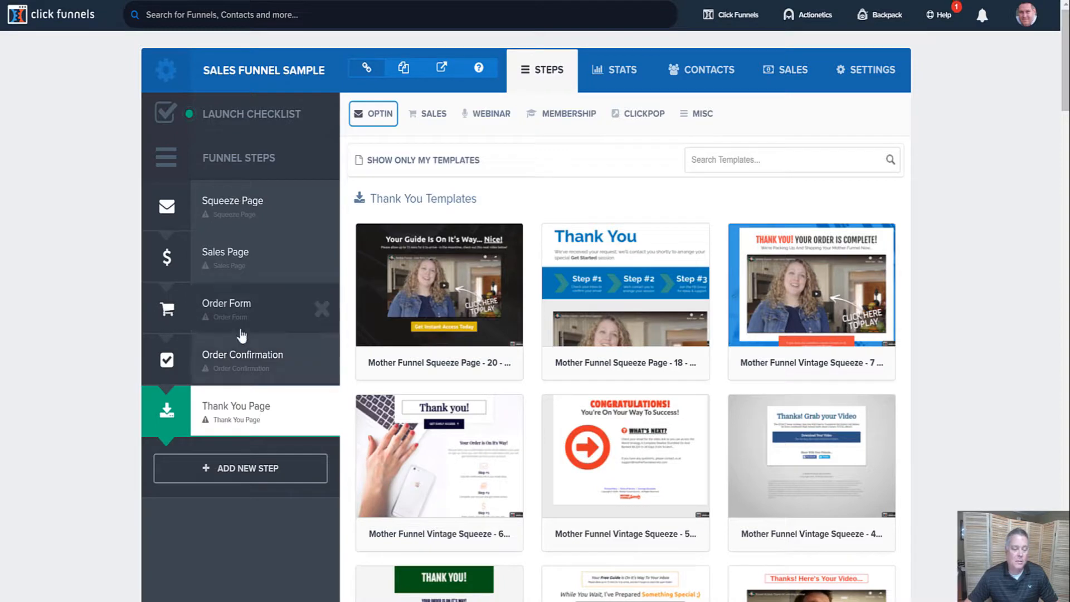
Add a new funnel step named Upsell to the sales funnel, leaving its path empty.
{"action": "left_click", "coordinate": [240, 469]}
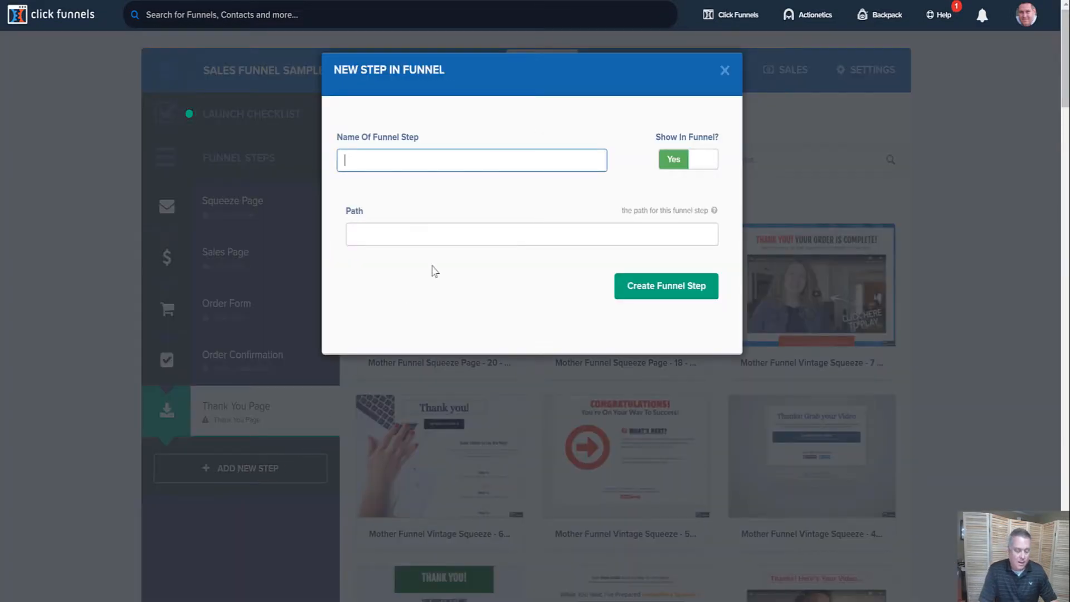
{"action": "type", "text": "Upsell"}
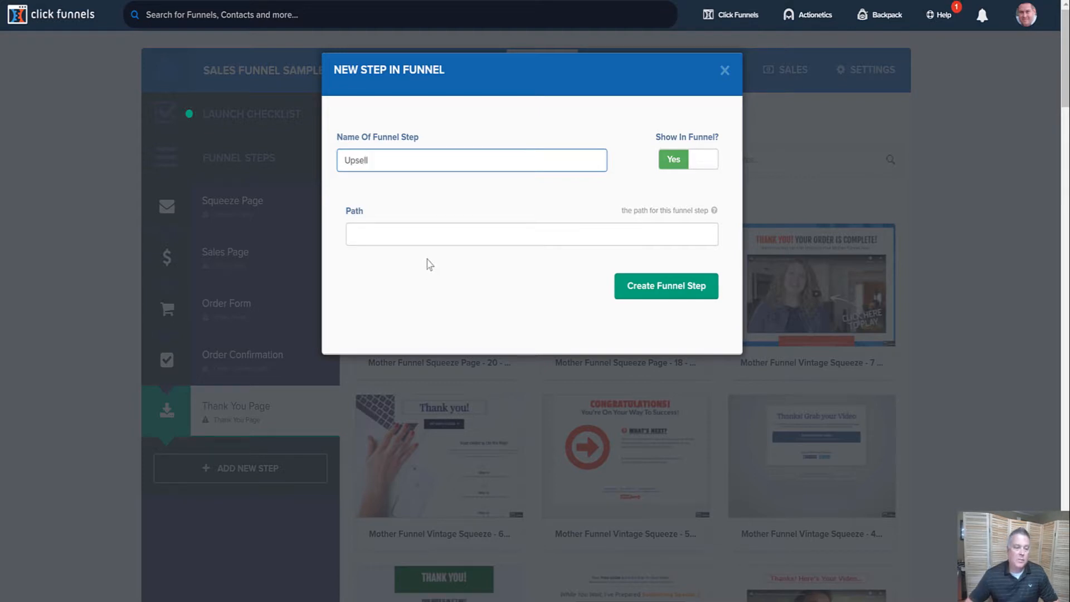
{"action": "left_click", "coordinate": [652, 297]}
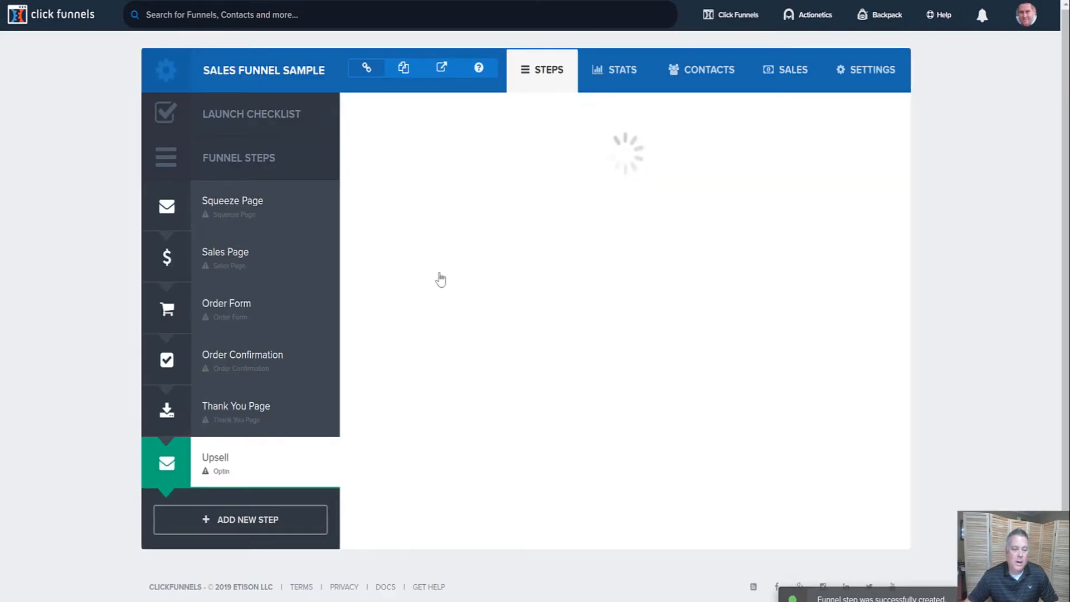
Apply the One Click Upsell (OTO) sales template TWO STEP TRIP WIRE - 5 to the Upsell step.
{"action": "left_click", "coordinate": [427, 113]}
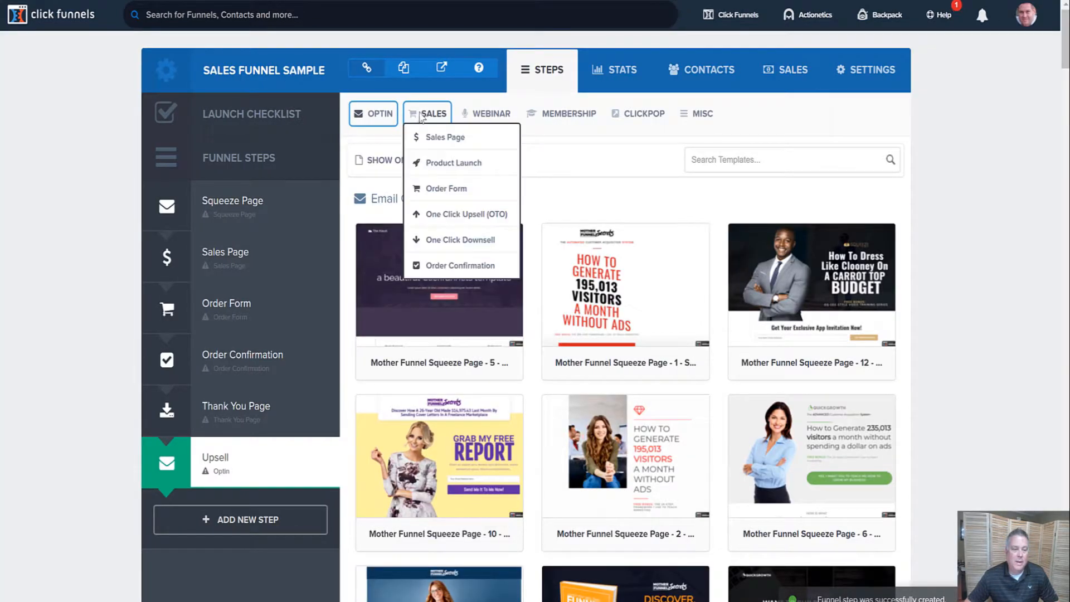
{"action": "left_click", "coordinate": [445, 216]}
{"action": "mouse_move", "coordinate": [445, 258]}
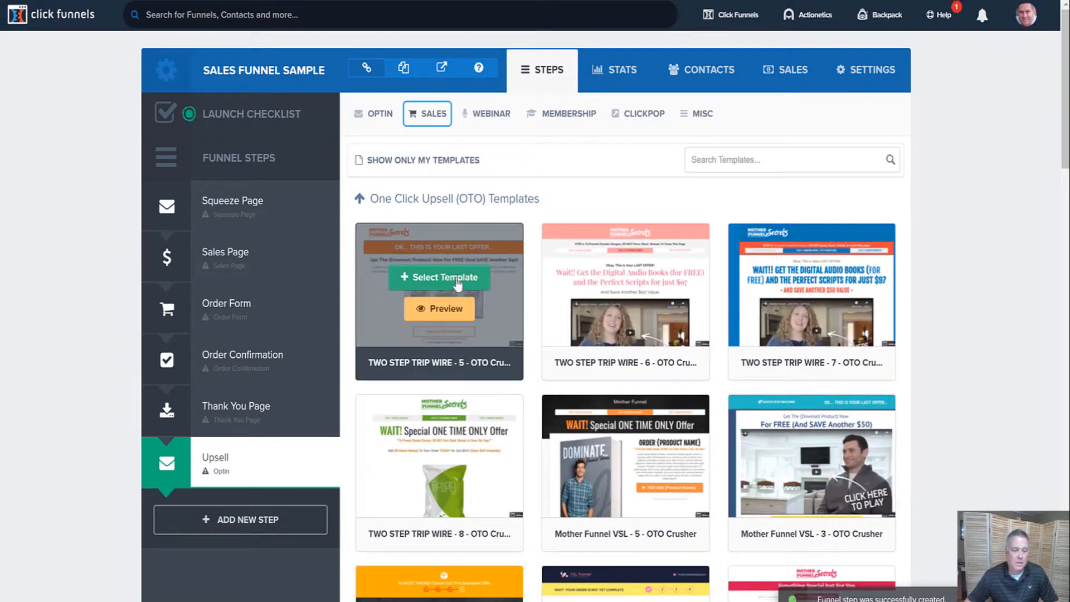
{"action": "left_click", "coordinate": [453, 284]}
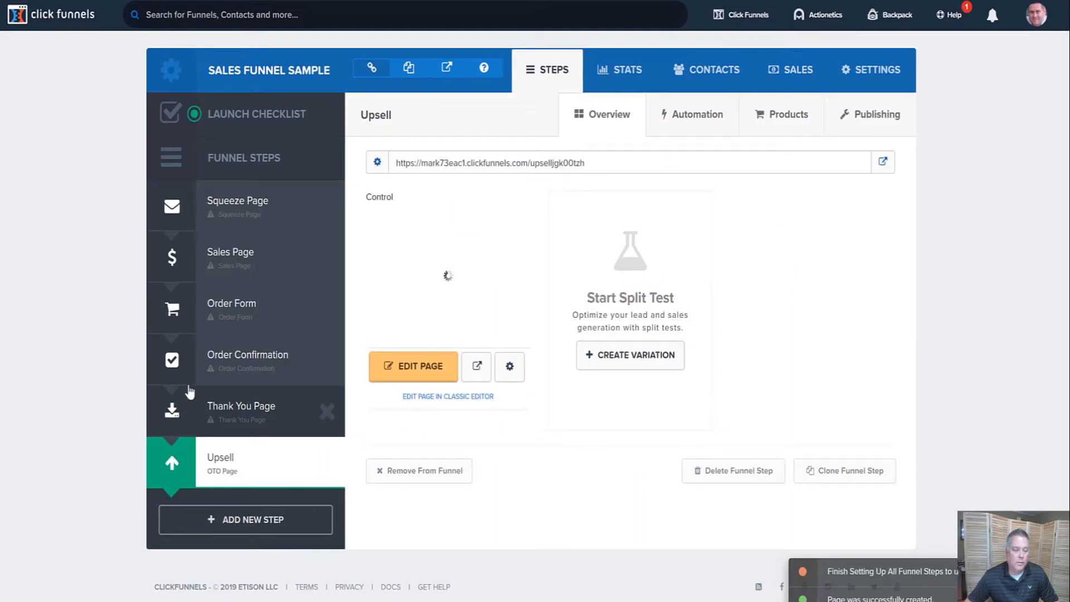
Reorder the funnel steps so that Upsell sits between Order Form and Order Confirmation.
{"action": "left_click_drag", "start_coordinate": [177, 409], "coordinate": [202, 447]}
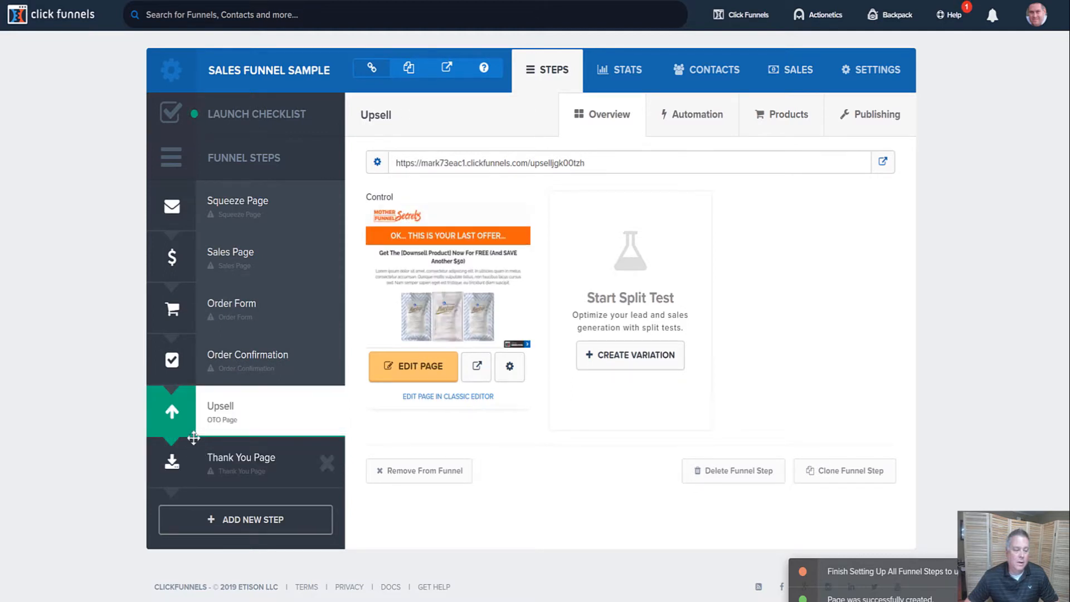
{"action": "left_click_drag", "start_coordinate": [172, 414], "coordinate": [173, 463]}
{"action": "left_click_drag", "start_coordinate": [174, 462], "coordinate": [173, 359]}
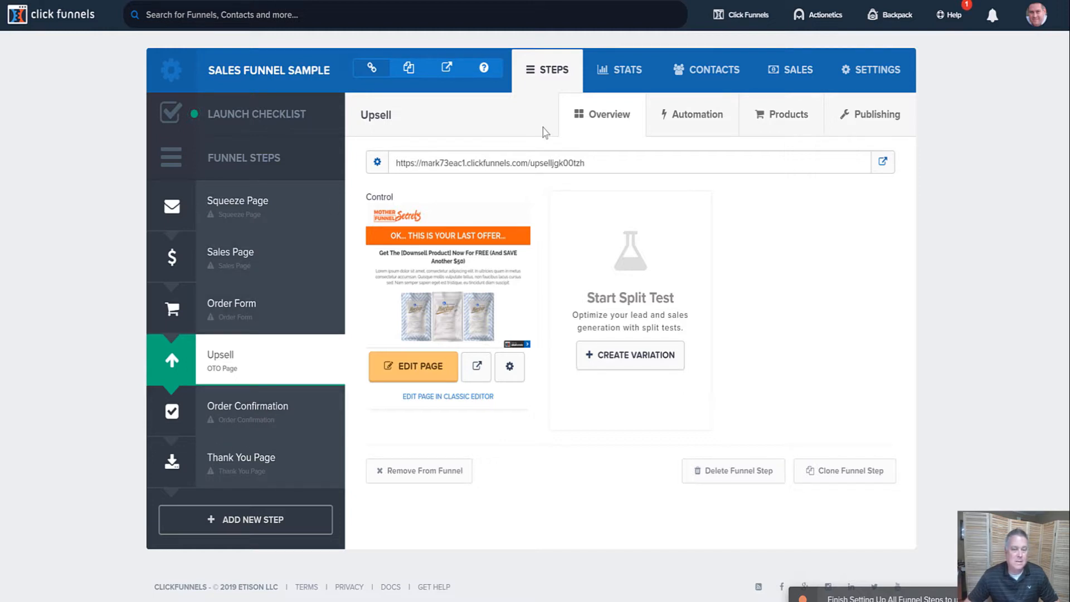
Start a new classic funnel from the funnels list with the goal Host Webinar and the type Live Webinar.
{"action": "mouse_move", "coordinate": [737, 24]}
{"action": "left_click", "coordinate": [727, 48]}
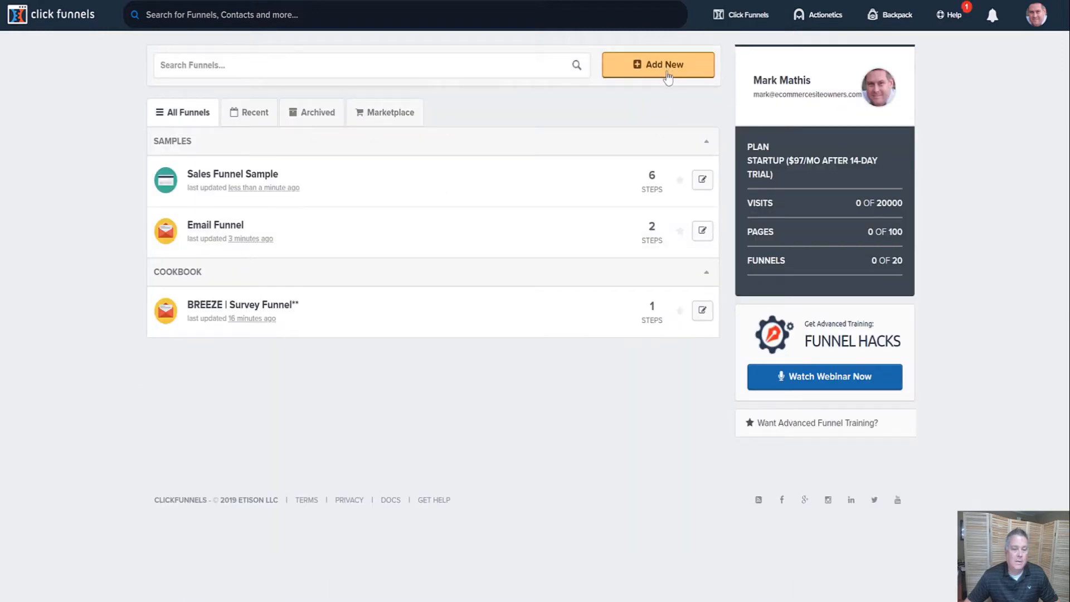
{"action": "left_click", "coordinate": [665, 82]}
{"action": "left_click", "coordinate": [717, 429]}
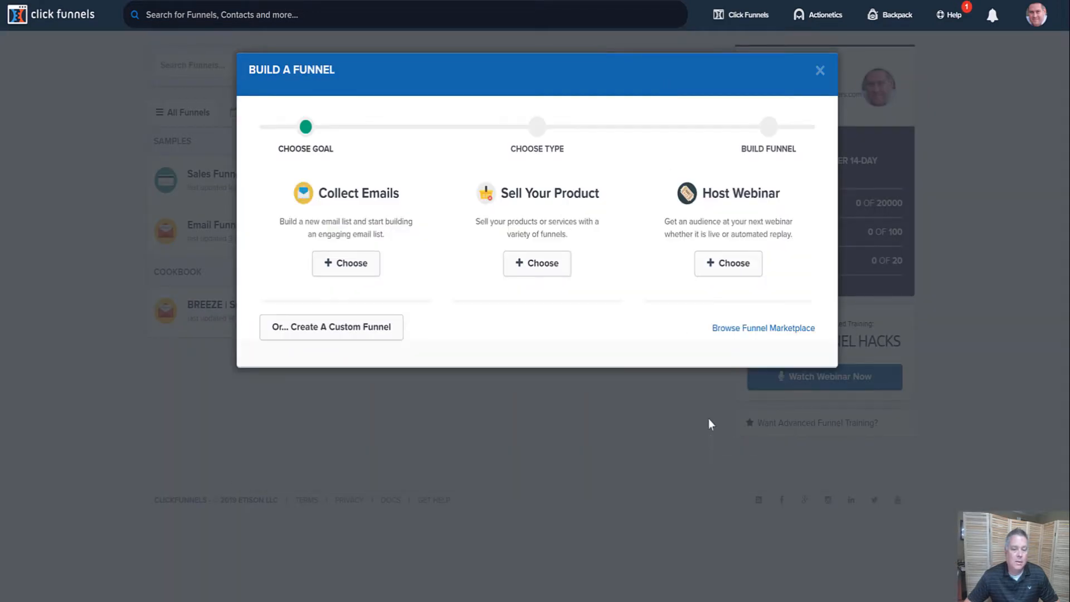
{"action": "left_click", "coordinate": [738, 266]}
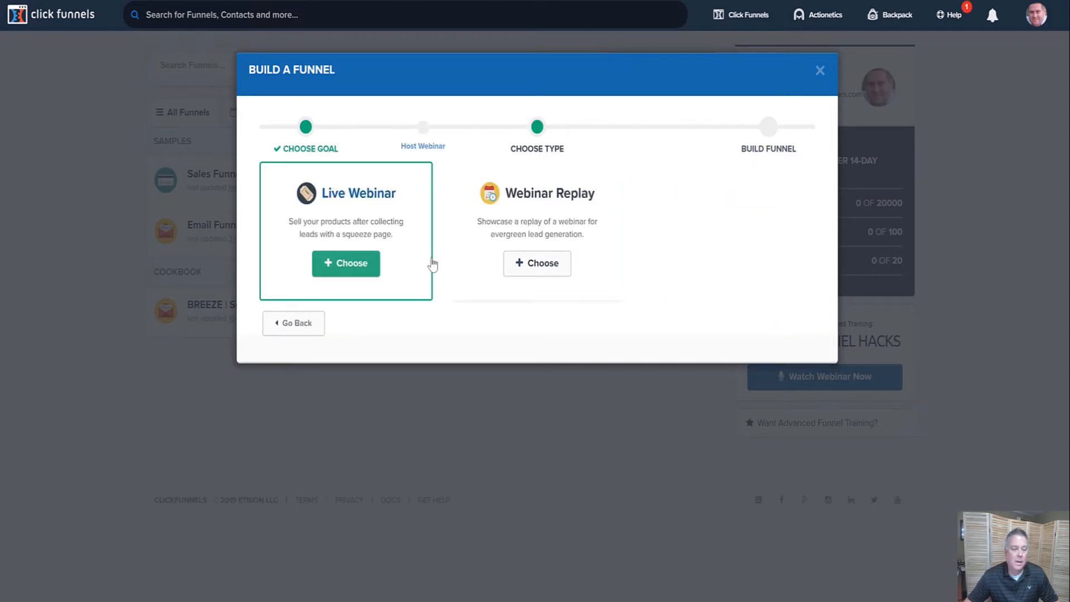
{"action": "left_click", "coordinate": [335, 272]}
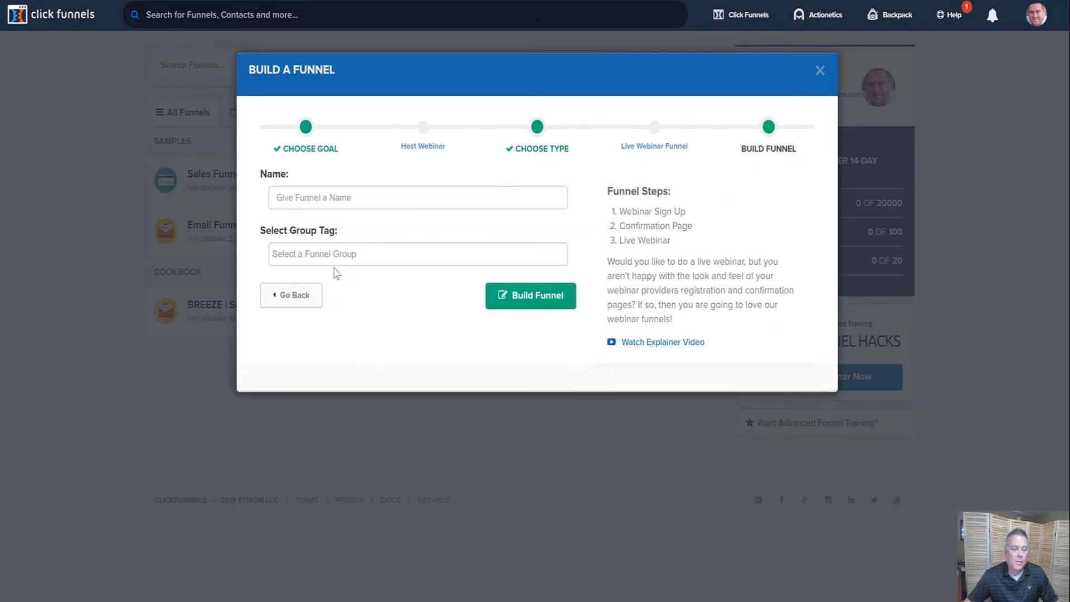
Name the funnel Webinar Sample, give it the group tag samples, and build it.
{"action": "type", "text": "Web"}
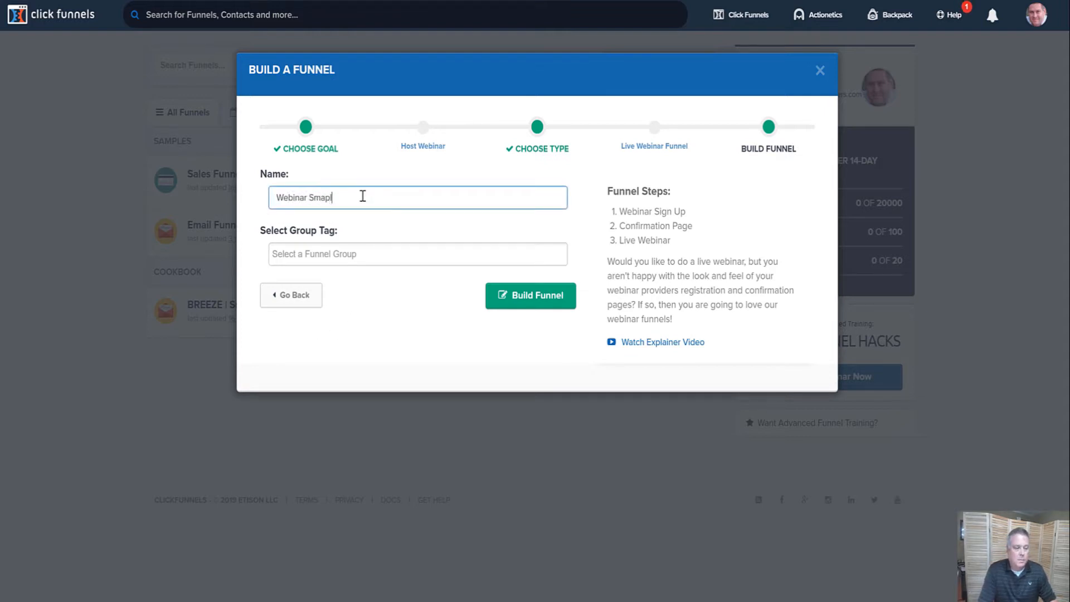
{"action": "type", "text": "inar Smapl"}
{"action": "key", "text": "BackSpace"}
{"action": "key", "text": "BackSpace"}
{"action": "key", "text": "BackSpace"}
{"action": "key", "text": "BackSpace"}
{"action": "type", "text": "am"}
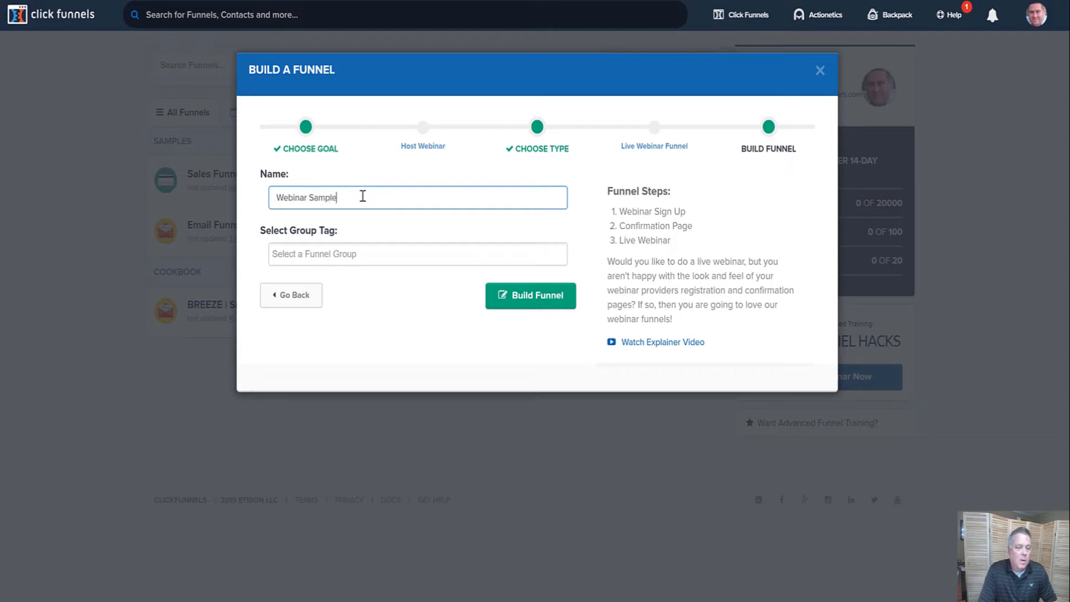
{"action": "type", "text": "ple"}
{"action": "left_click", "coordinate": [325, 257]}
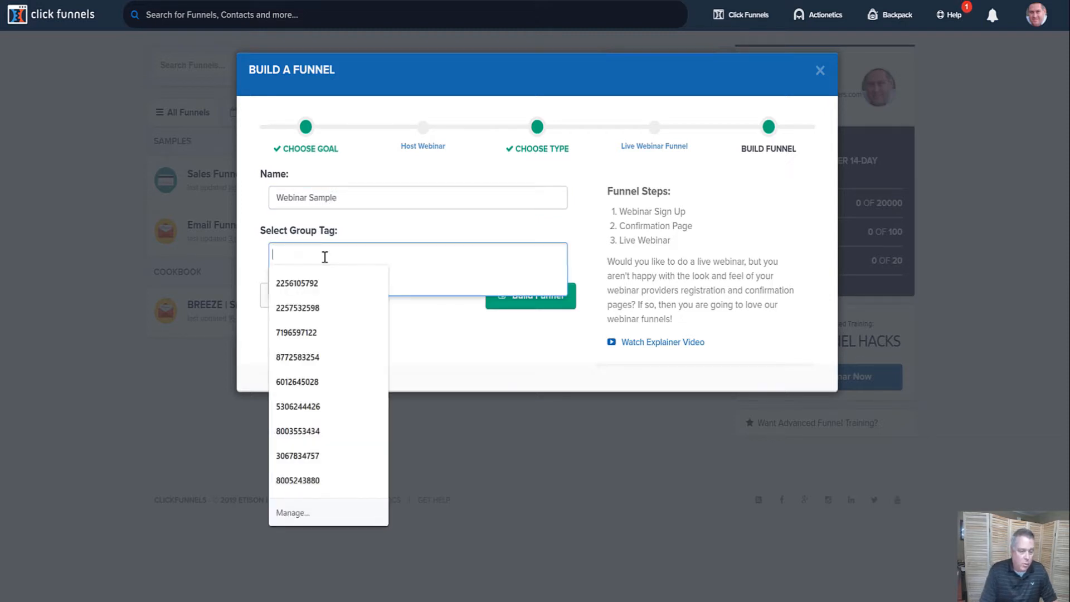
{"action": "type", "text": "sam"}
{"action": "left_click", "coordinate": [316, 278]}
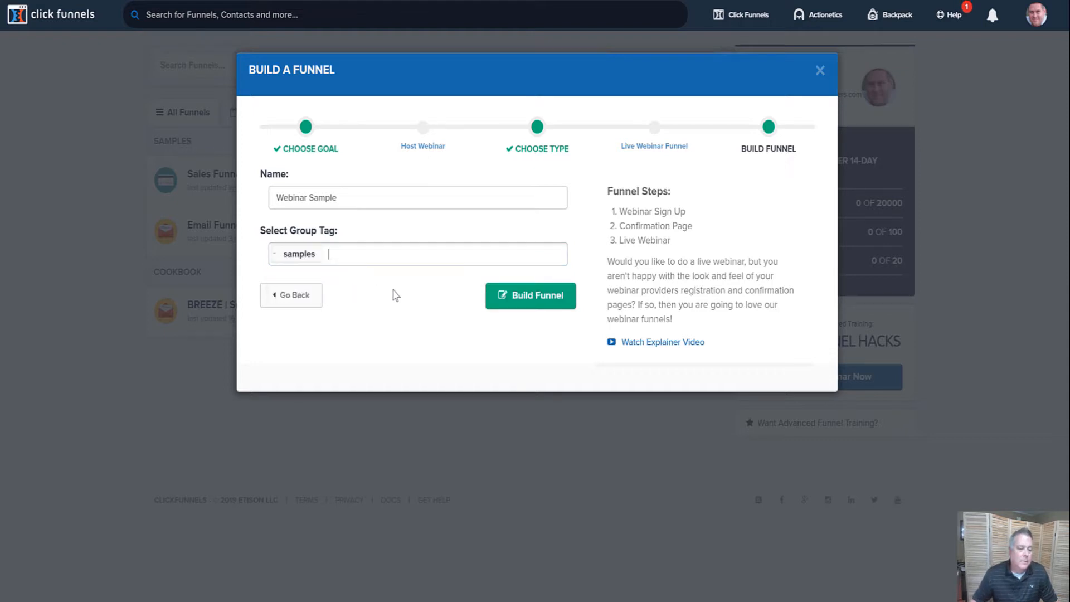
{"action": "left_click", "coordinate": [554, 301]}
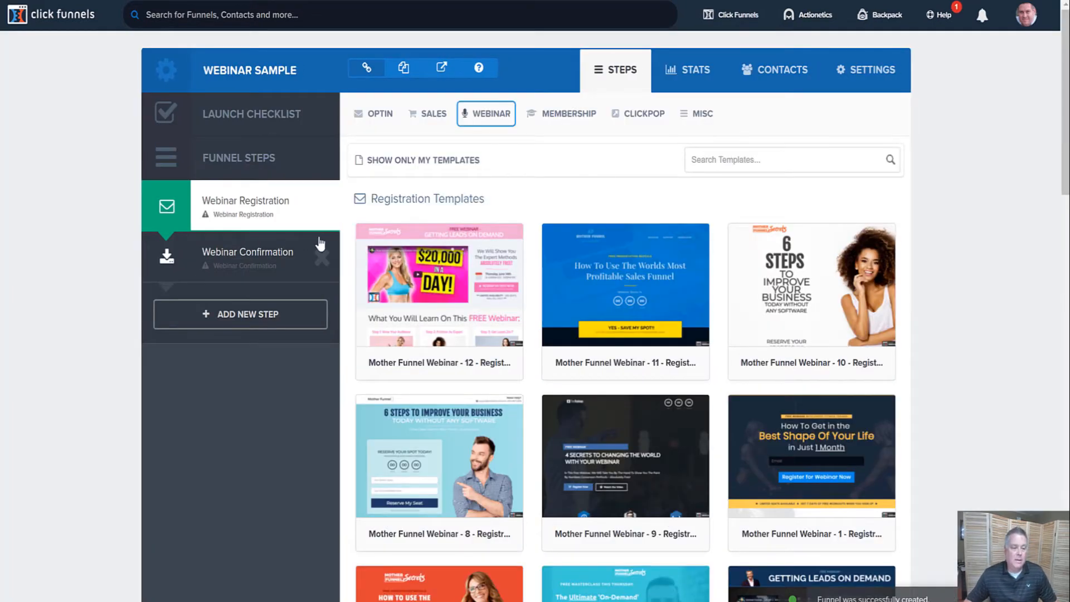
Apply the template Mother Funnel Webinar - 12 to Webinar Registration and Mother Funnel AutoWebinar - 4 to Webinar Confirmation.
{"action": "mouse_move", "coordinate": [418, 281]}
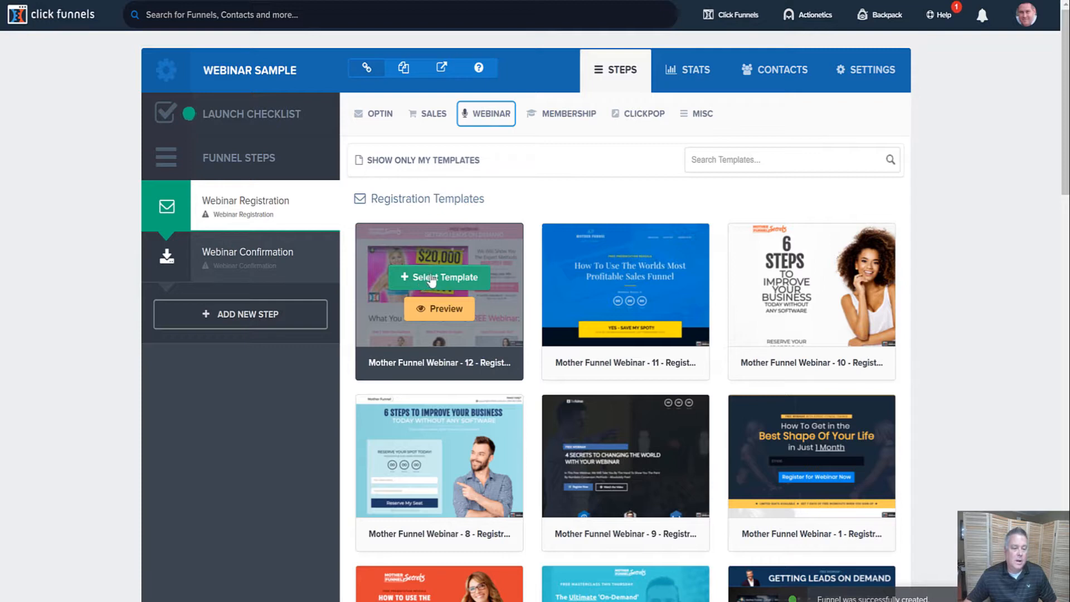
{"action": "left_click", "coordinate": [439, 277]}
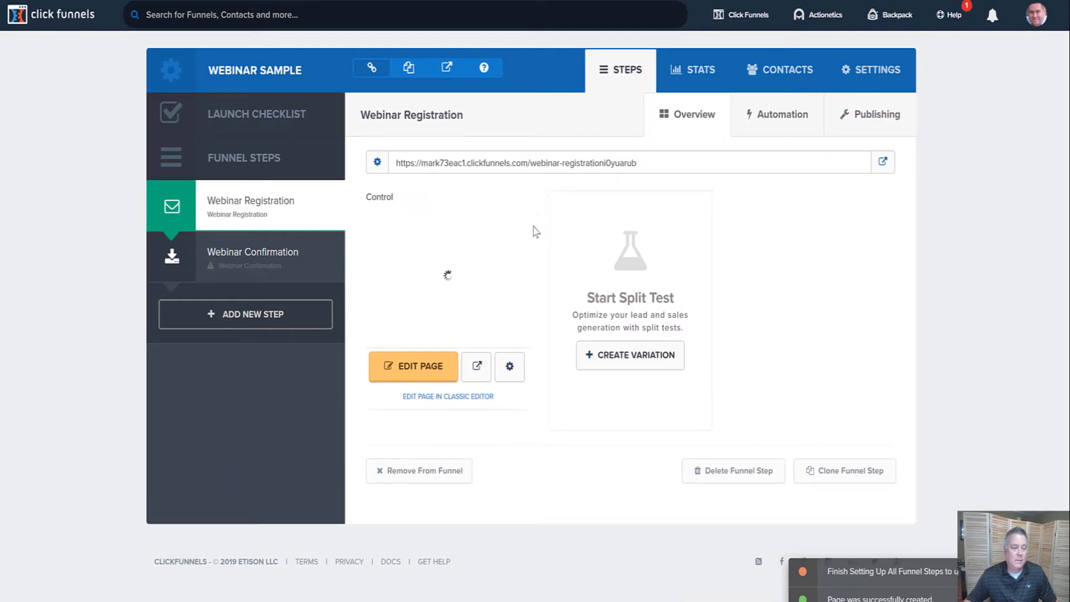
{"action": "left_click", "coordinate": [265, 269]}
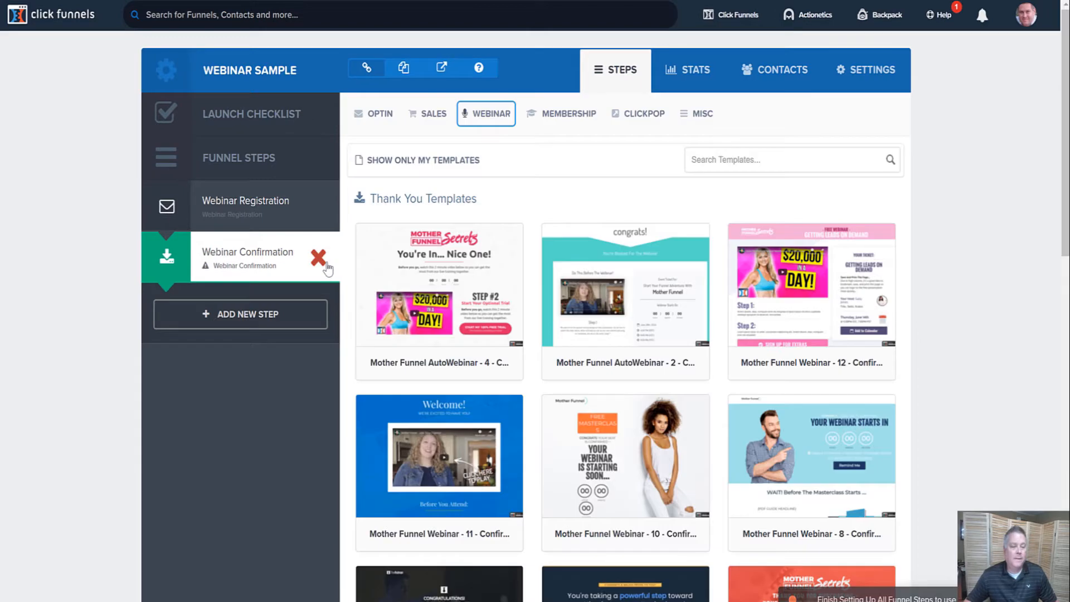
{"action": "mouse_move", "coordinate": [491, 316]}
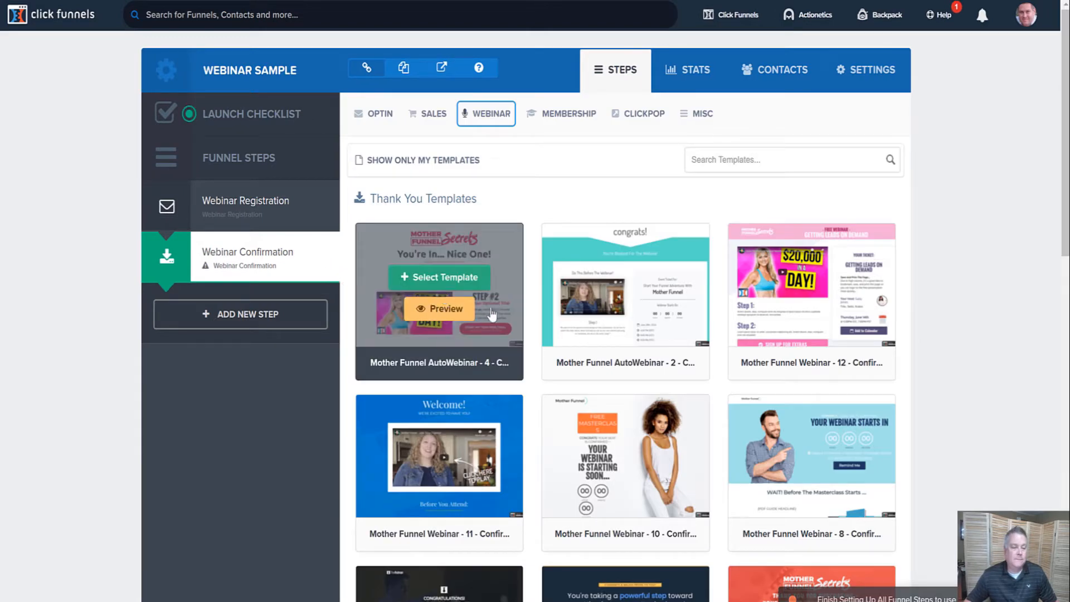
{"action": "left_click", "coordinate": [458, 282]}
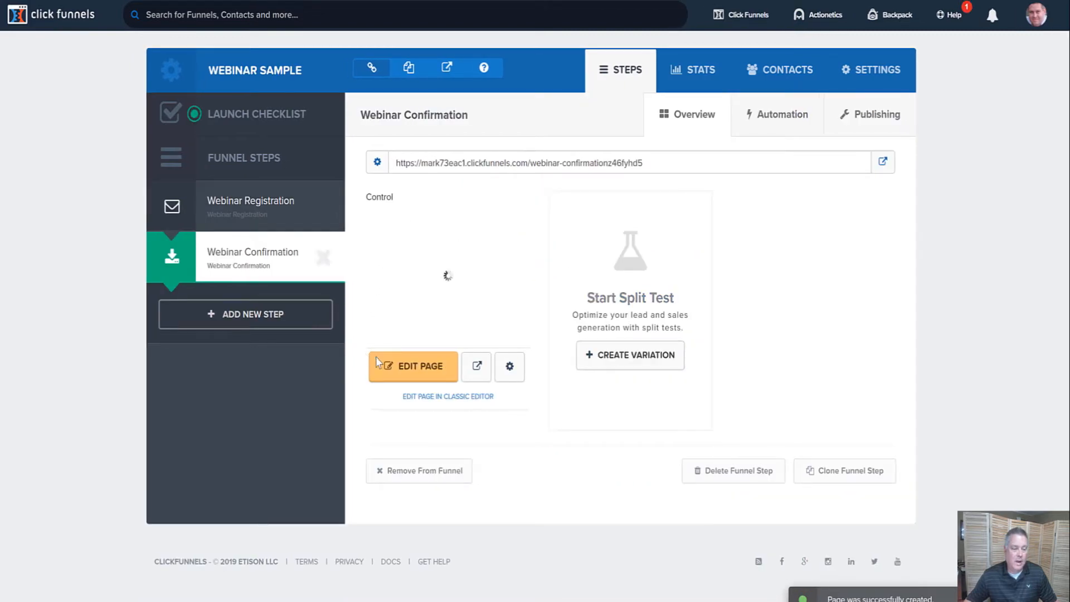
Open the Webinar Confirmation page in the page editor, review it from headline to footer, and exit the editor.
{"action": "left_click", "coordinate": [418, 368]}
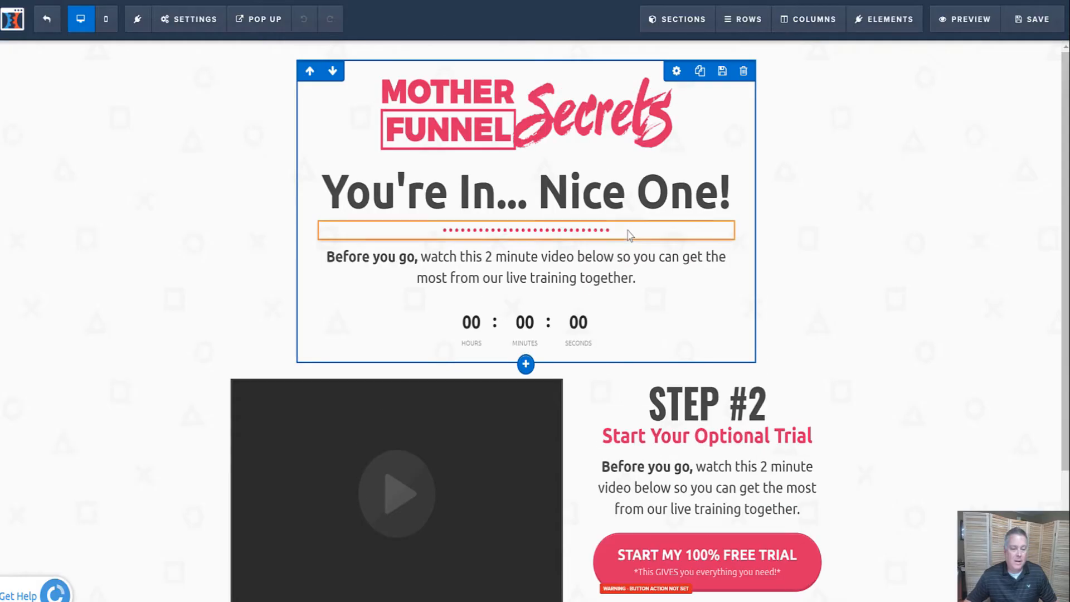
{"action": "scroll", "coordinate": [805, 375], "scroll_direction": "down", "scroll_amount": 3}
{"action": "scroll", "coordinate": [808, 378], "scroll_direction": "down", "scroll_amount": 1}
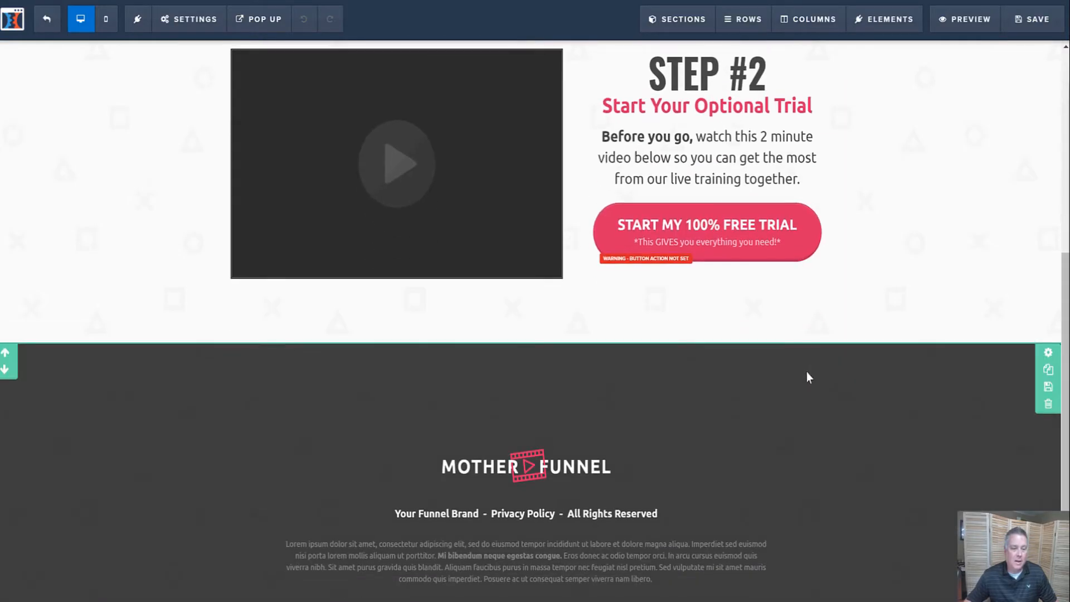
{"action": "scroll", "coordinate": [809, 377], "scroll_direction": "up", "scroll_amount": 6}
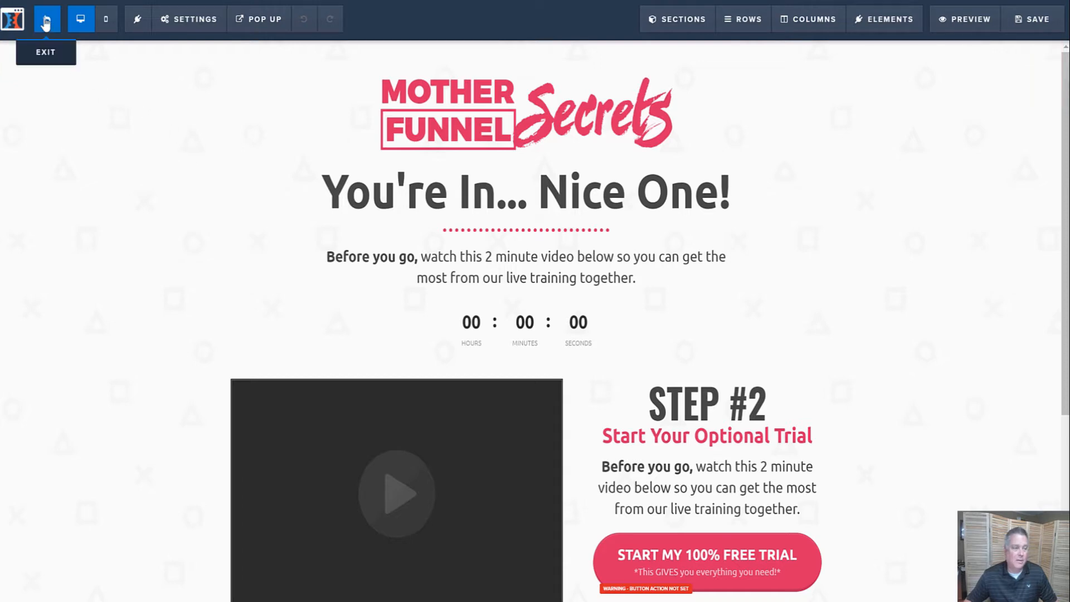
{"action": "left_click", "coordinate": [50, 44]}
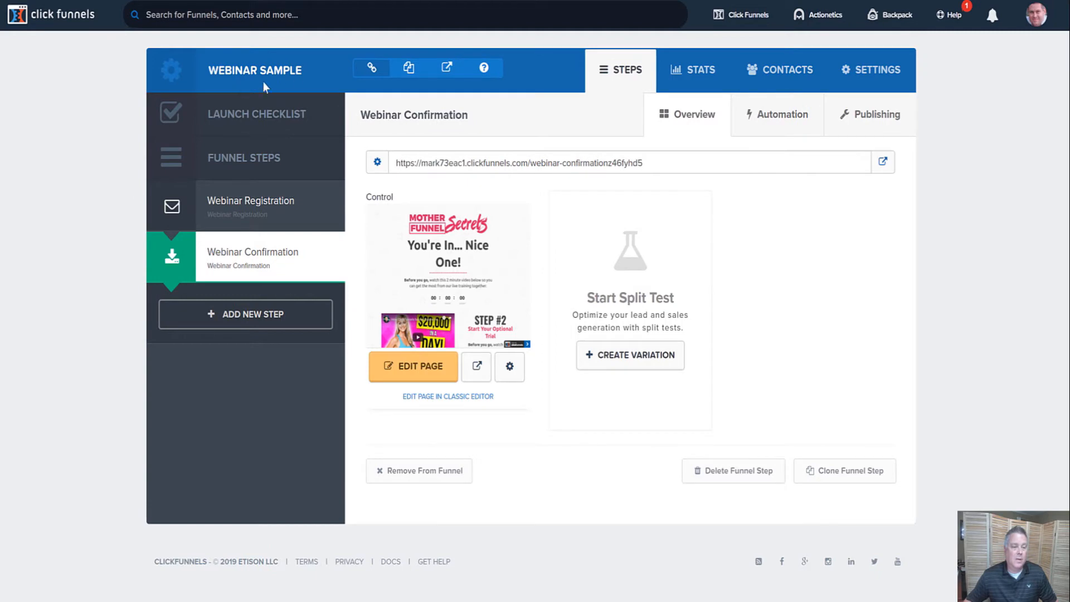
Start a new funnel from the funnels list with the Cookbook builder process and look over its industries and funnel types.
{"action": "mouse_move", "coordinate": [743, 25]}
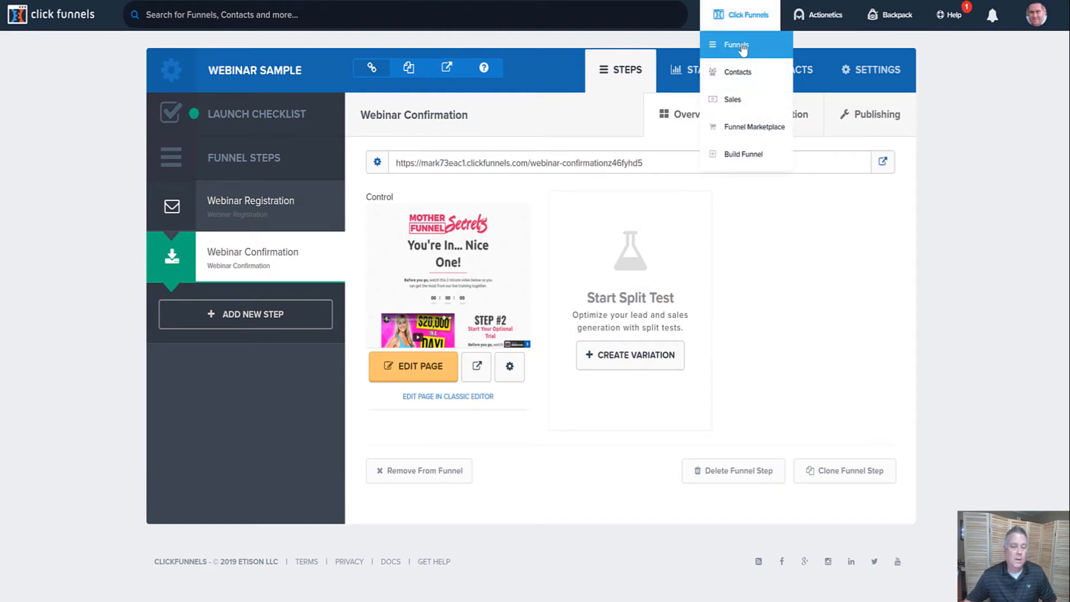
{"action": "left_click", "coordinate": [743, 44]}
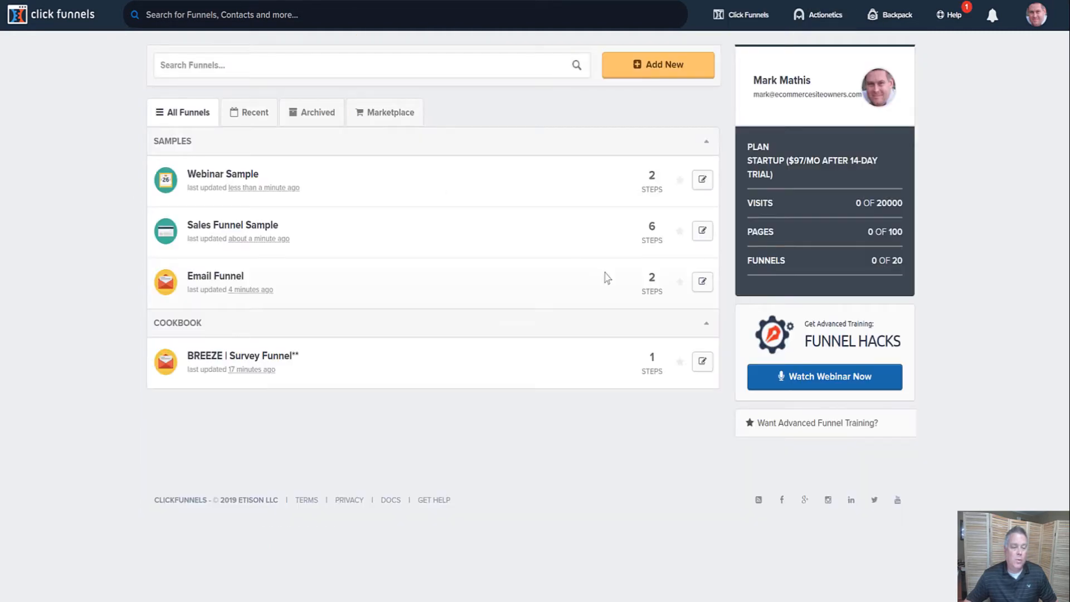
{"action": "left_click", "coordinate": [672, 66]}
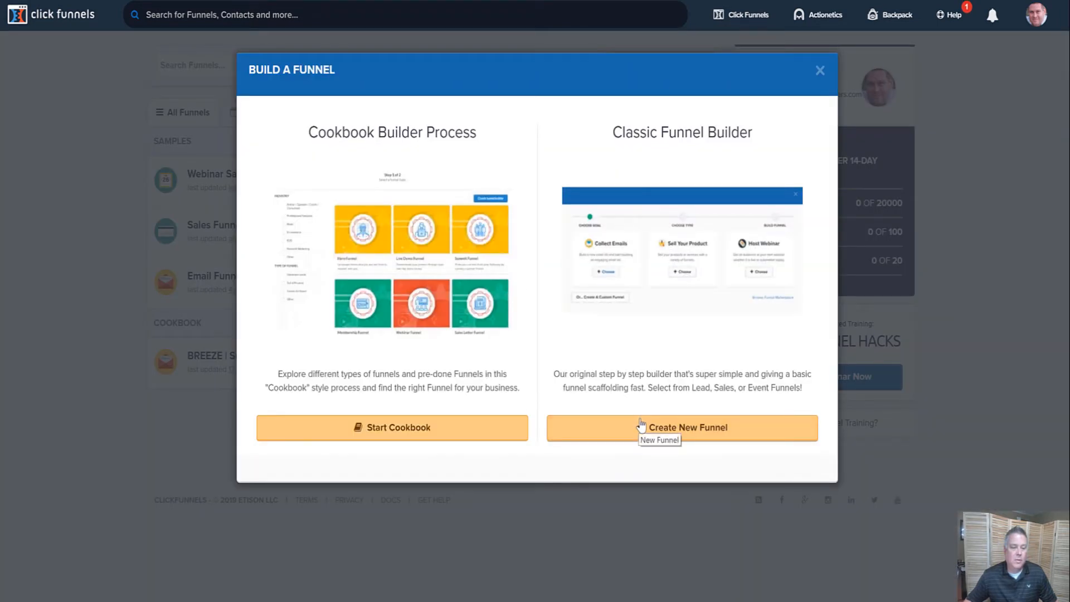
{"action": "left_click", "coordinate": [446, 423]}
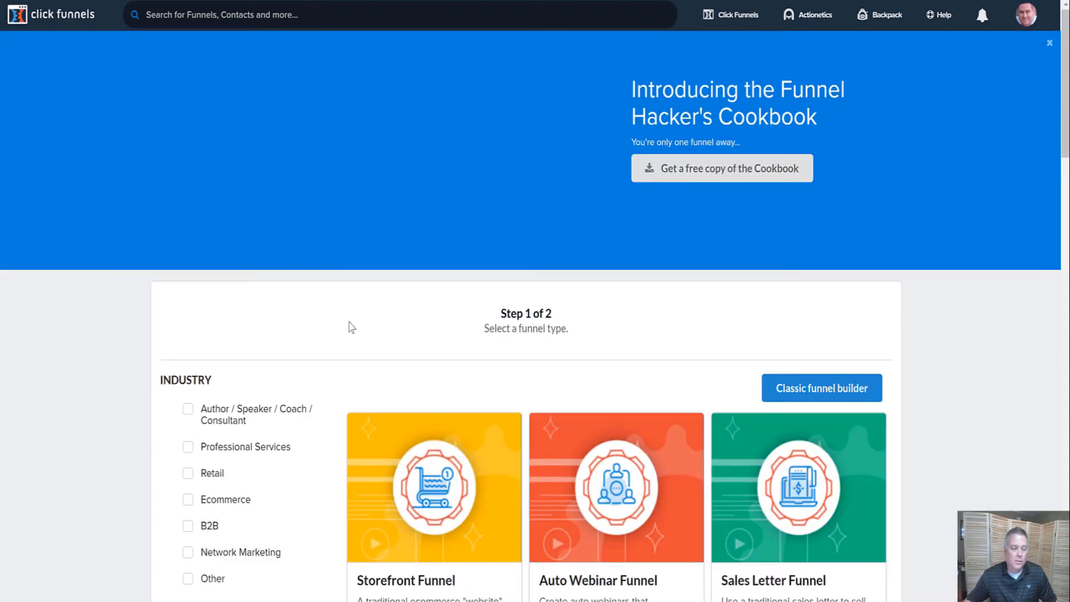
{"action": "scroll", "coordinate": [352, 327], "scroll_direction": "down", "scroll_amount": 4}
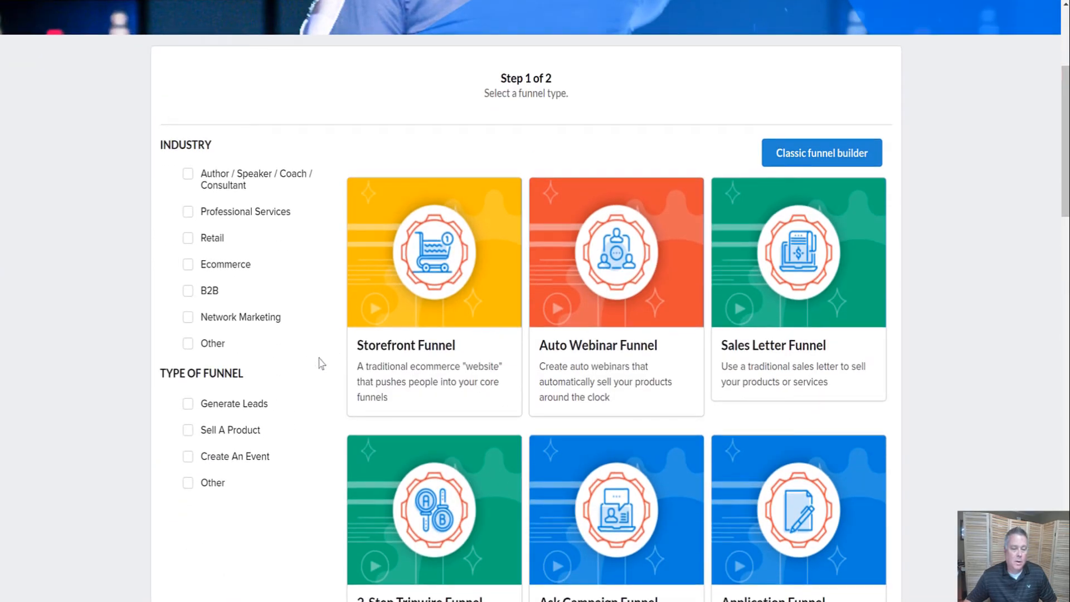
{"action": "scroll", "coordinate": [972, 237], "scroll_direction": "down", "scroll_amount": 1}
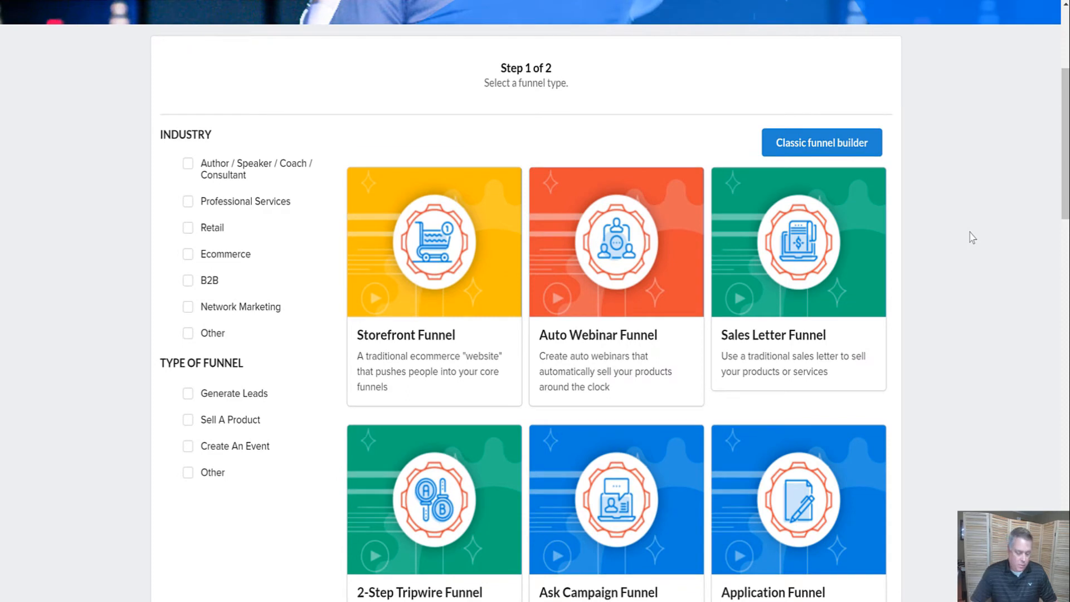
Search the funnel types for "member" and select the Membership Funnel.
{"action": "key", "text": "ctrl+f"}
{"action": "type", "text": "member"}
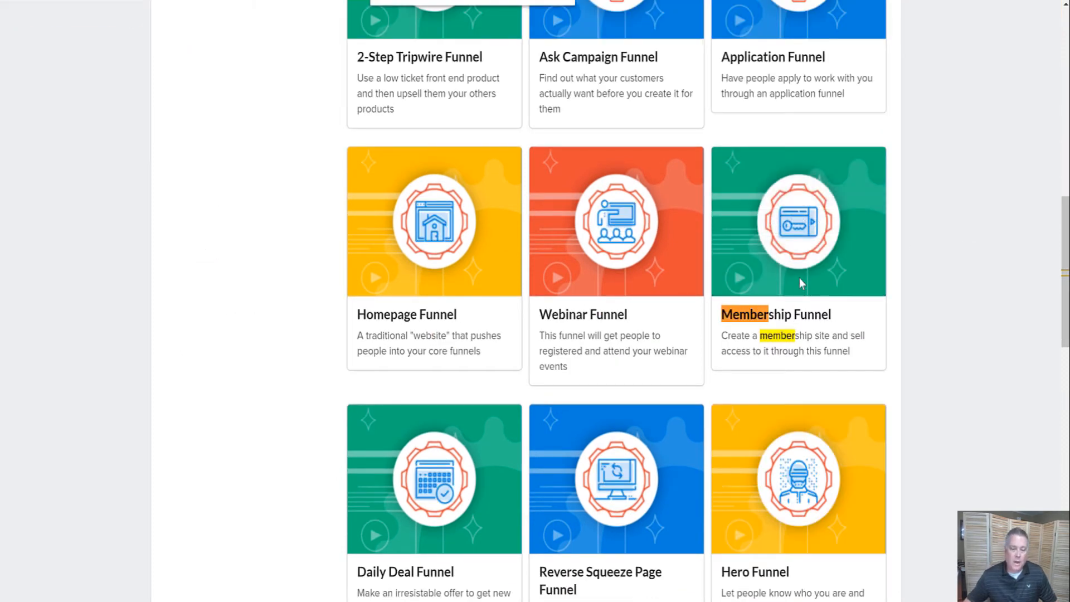
{"action": "mouse_move", "coordinate": [805, 242]}
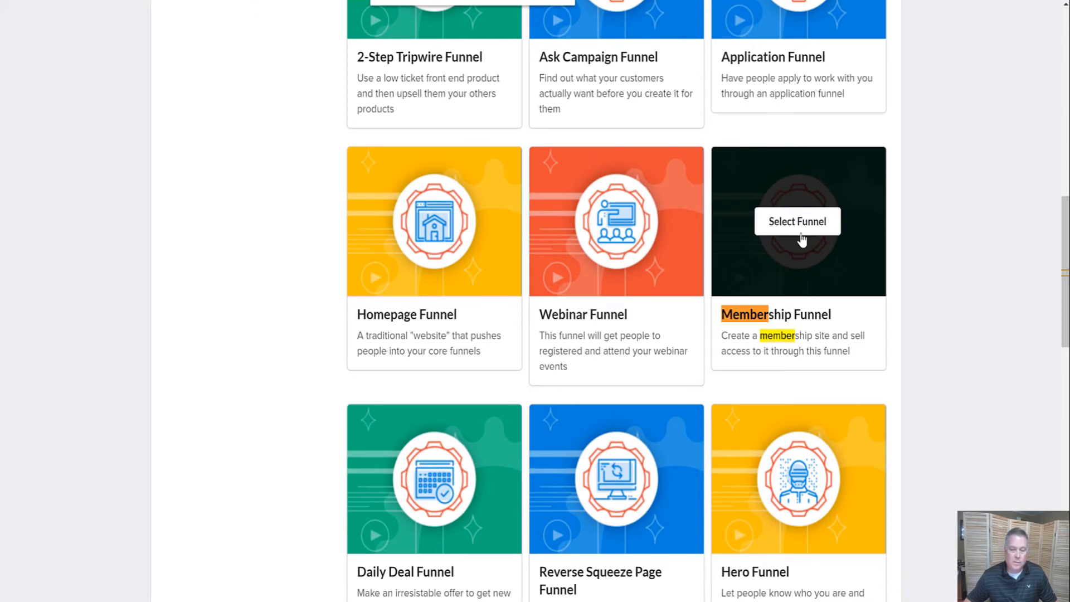
{"action": "left_click", "coordinate": [798, 222]}
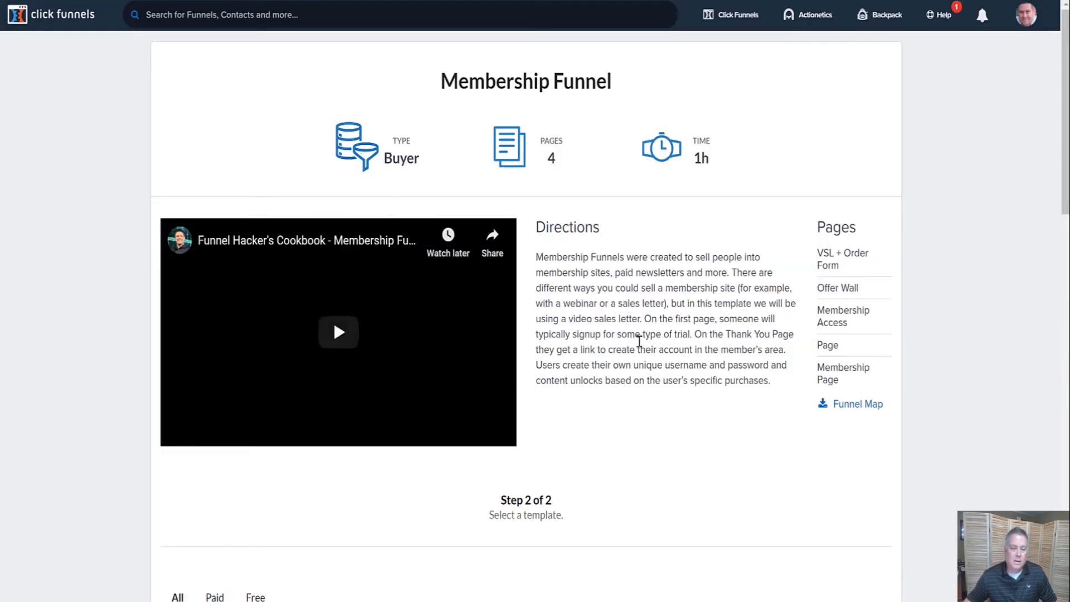
Look over the Membership Funnel's directions and its list of pages, from VSL + Order Form to Membership Page.
{"action": "scroll", "coordinate": [640, 341], "scroll_direction": "down", "scroll_amount": 2}
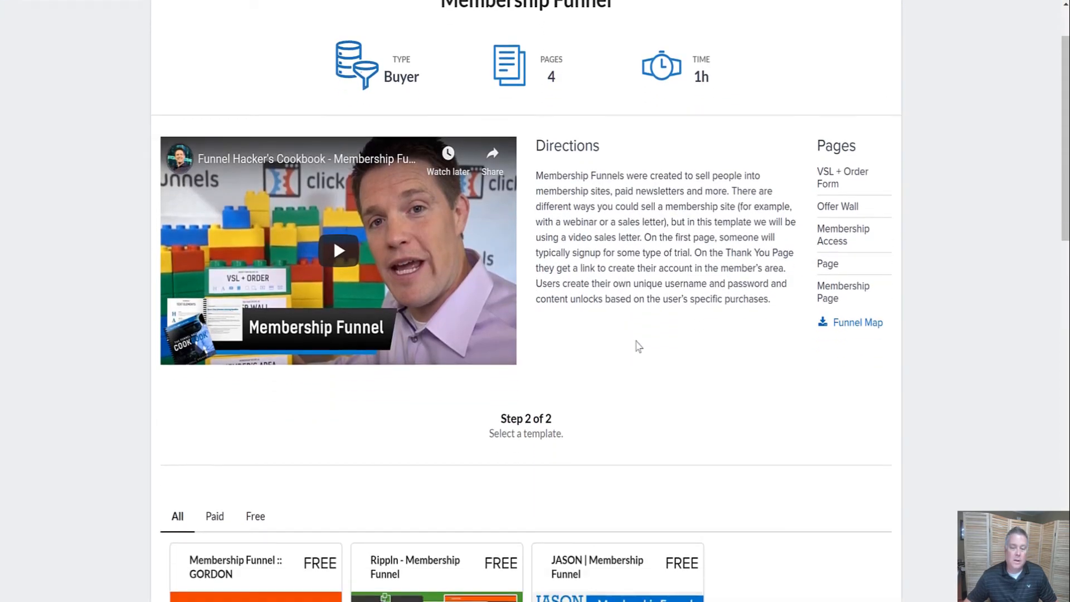
{"action": "left_click_drag", "start_coordinate": [817, 172], "coordinate": [832, 171]}
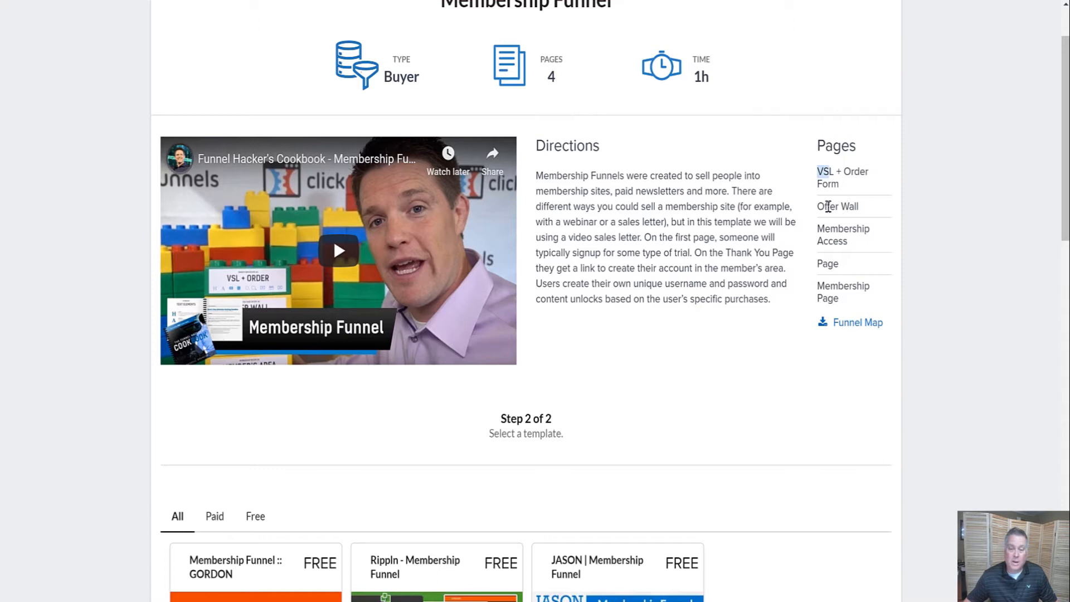
{"action": "left_click_drag", "start_coordinate": [828, 206], "coordinate": [857, 208]}
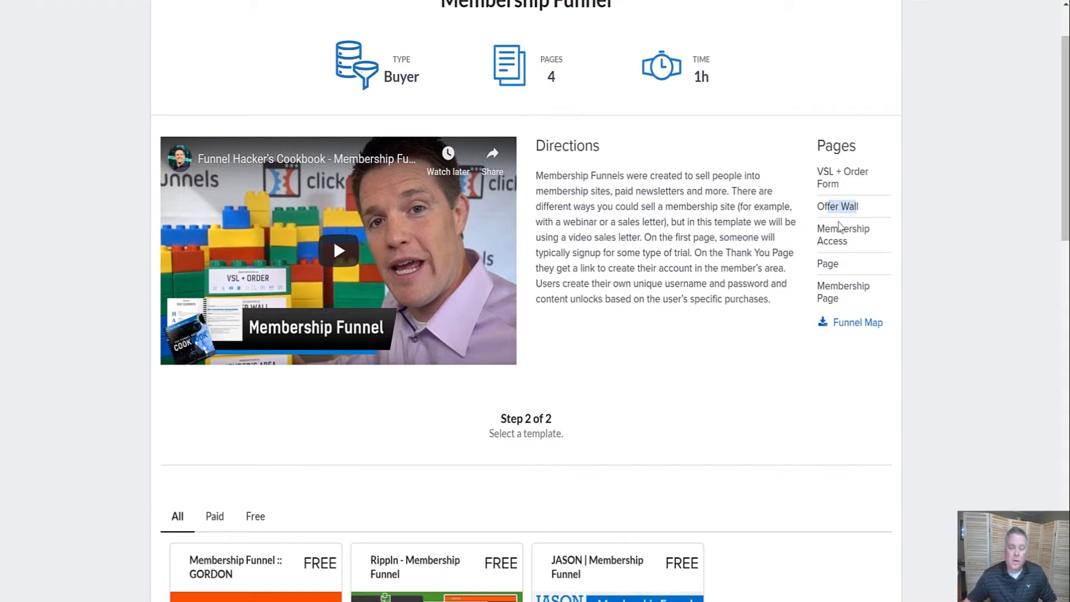
{"action": "left_click_drag", "start_coordinate": [831, 228], "coordinate": [847, 241]}
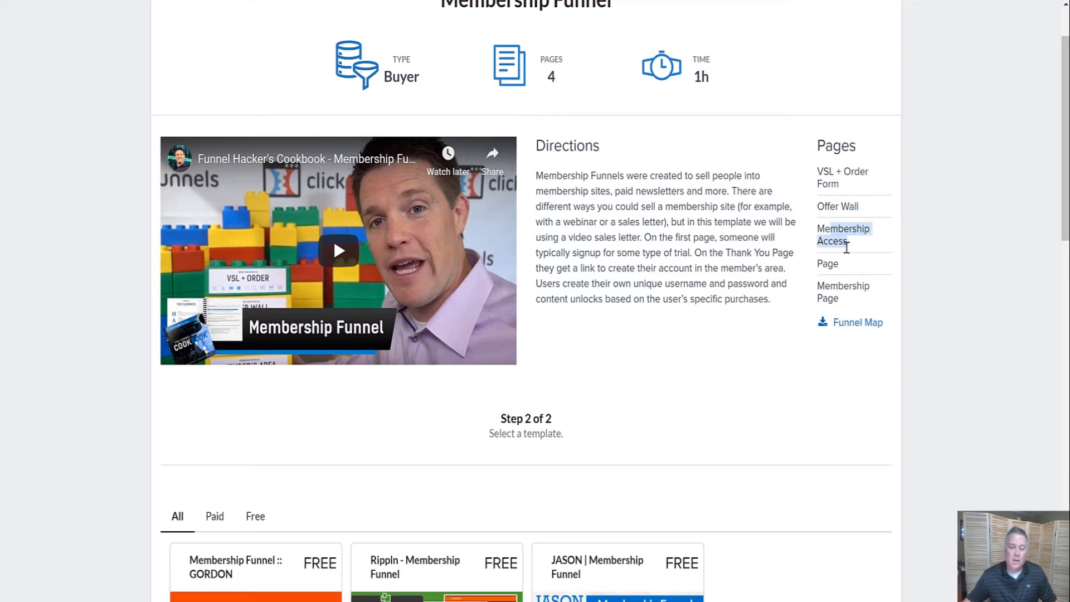
{"action": "left_click_drag", "start_coordinate": [820, 260], "coordinate": [825, 262]}
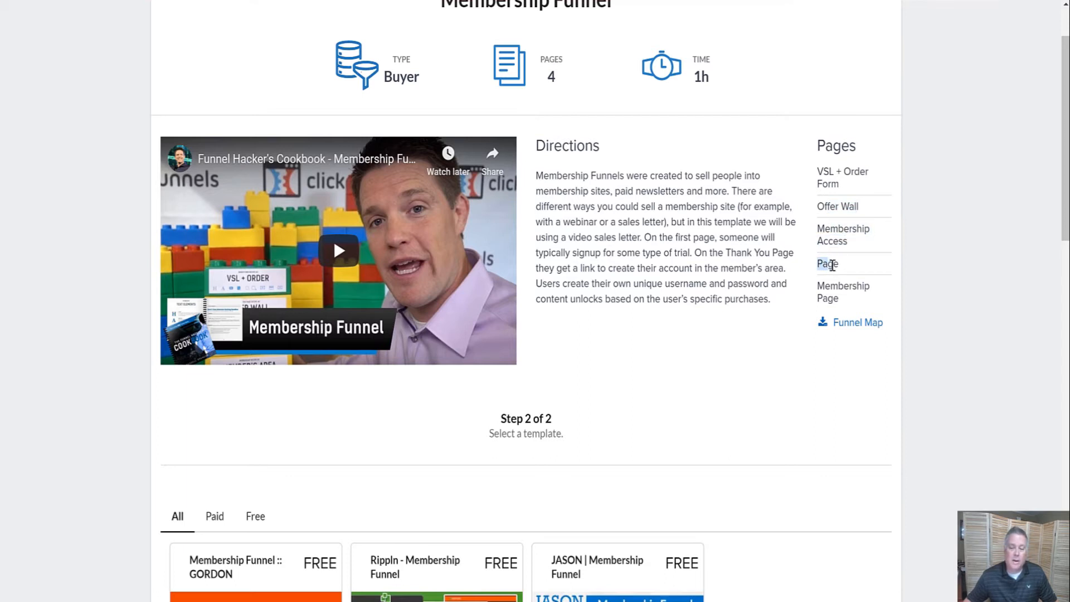
{"action": "scroll", "coordinate": [839, 274], "scroll_direction": "down", "scroll_amount": 2}
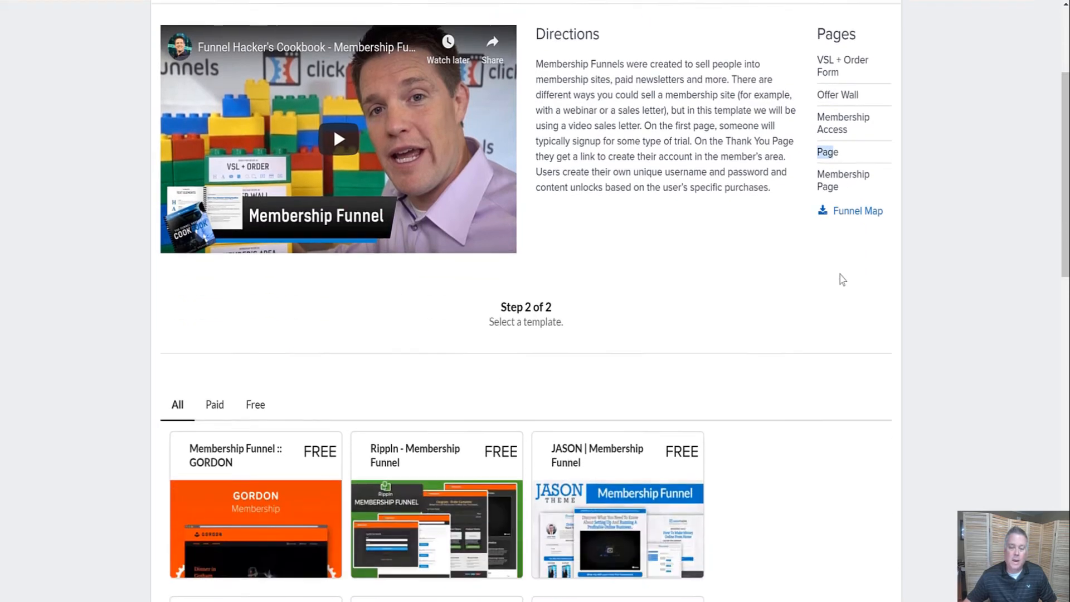
{"action": "left_click_drag", "start_coordinate": [833, 158], "coordinate": [837, 159]}
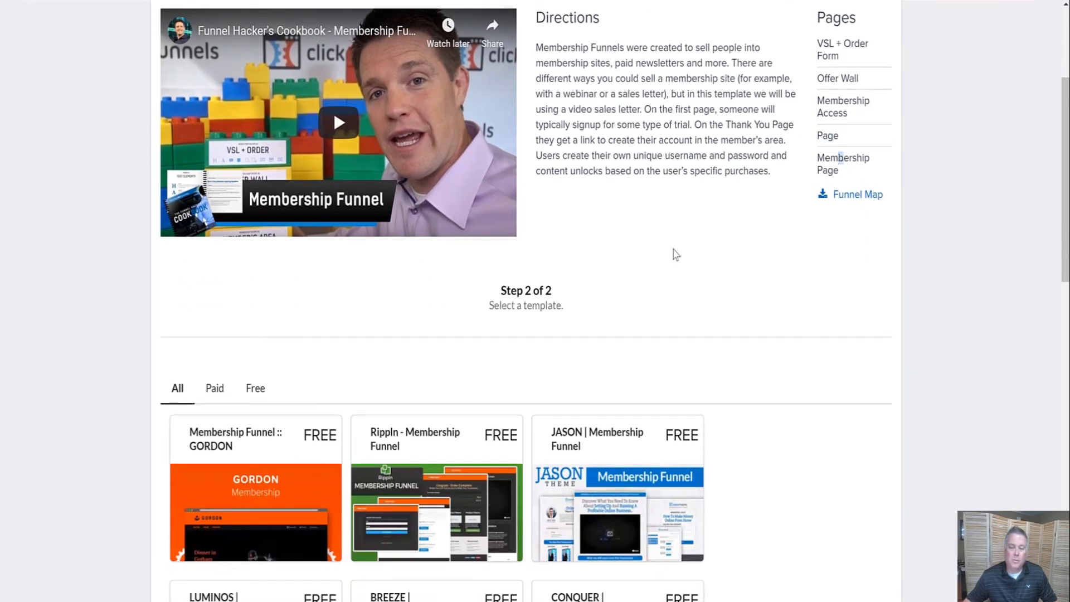
Filter the membership templates to free ones, open BREEZE | Membership Funnel and get that funnel.
{"action": "scroll", "coordinate": [645, 279], "scroll_direction": "down", "scroll_amount": 3}
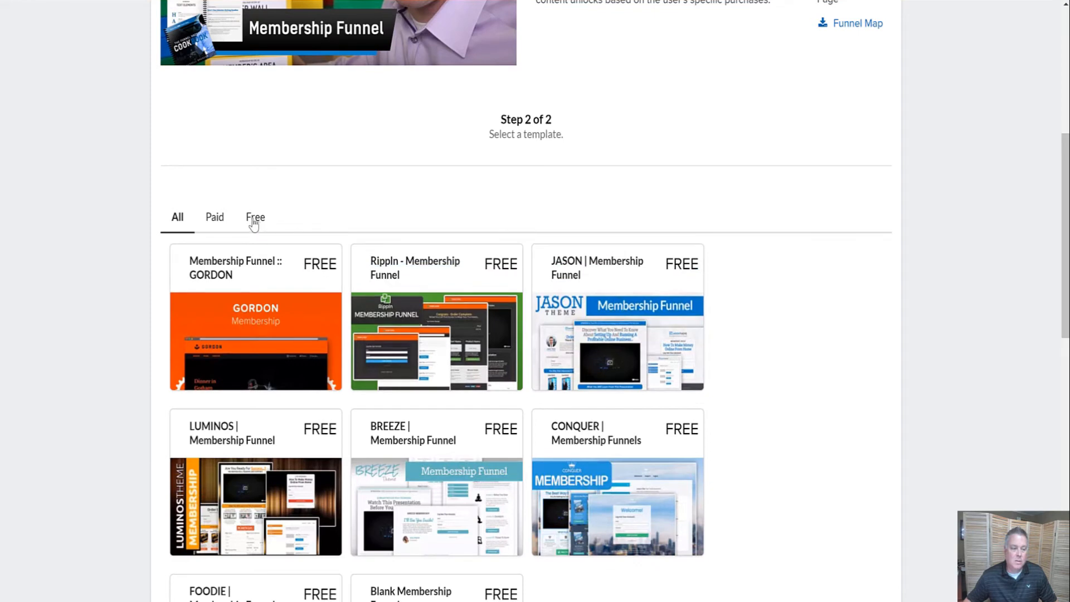
{"action": "left_click", "coordinate": [255, 219]}
{"action": "scroll", "coordinate": [614, 312], "scroll_direction": "down", "scroll_amount": 2}
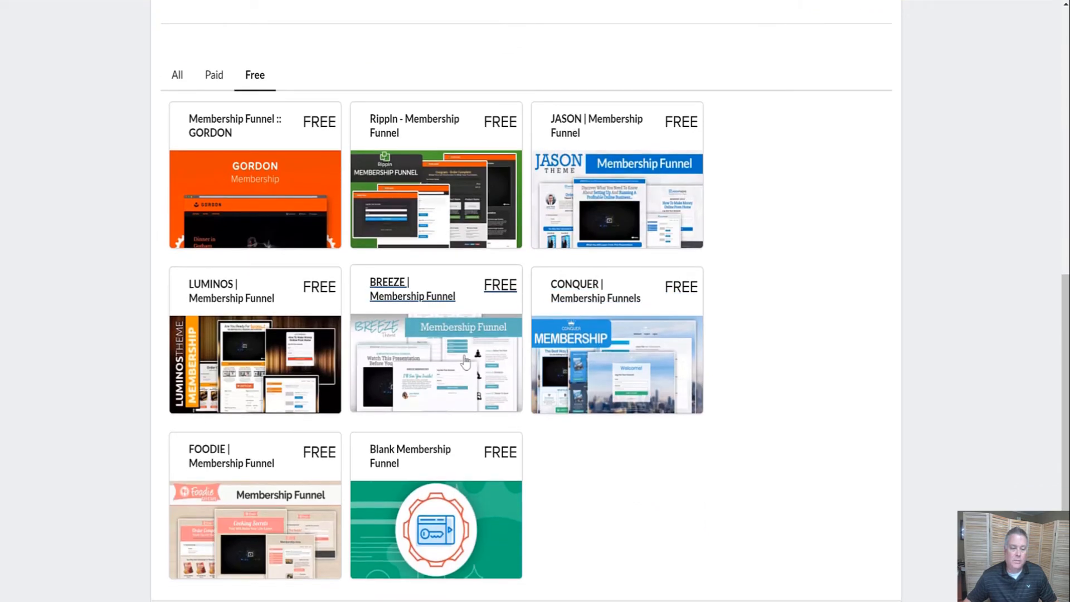
{"action": "left_click", "coordinate": [468, 365]}
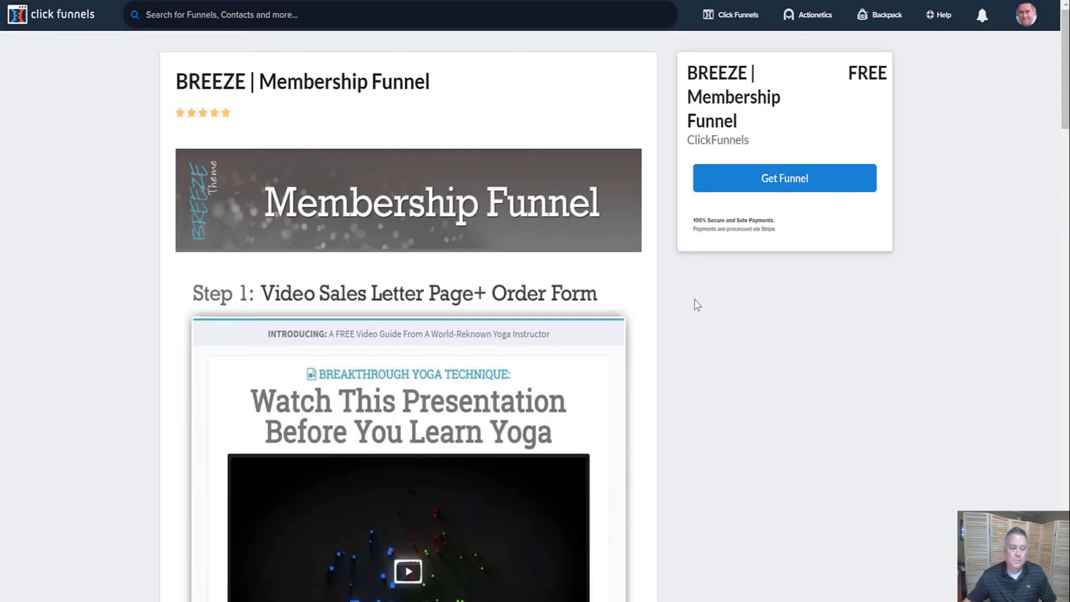
{"action": "left_click", "coordinate": [803, 182]}
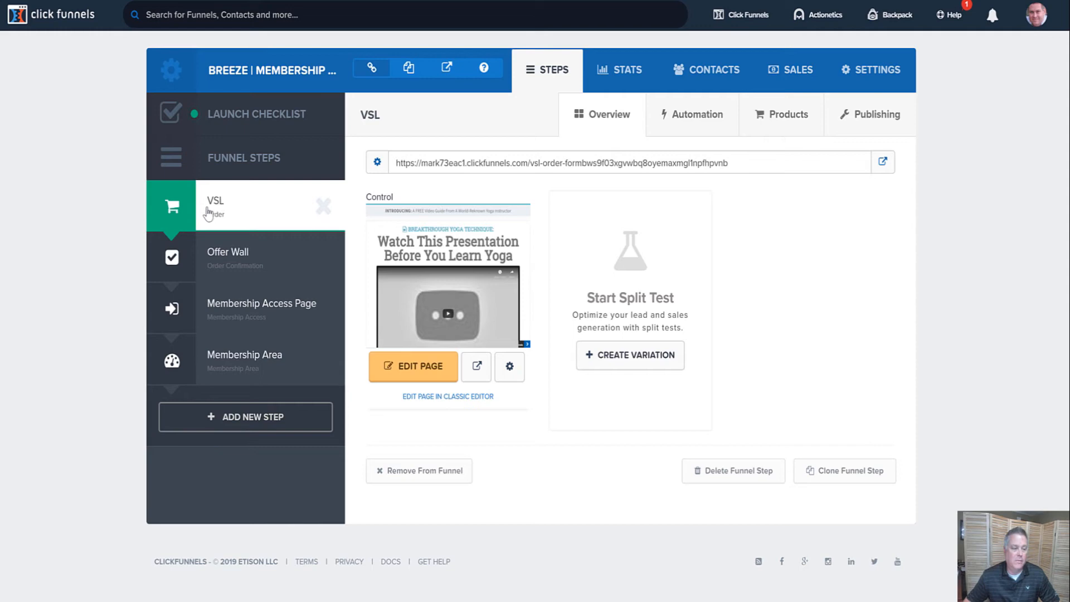
View the new funnel's Offer Wall, Membership Access Page and Membership Area steps in turn.
{"action": "left_click", "coordinate": [216, 267]}
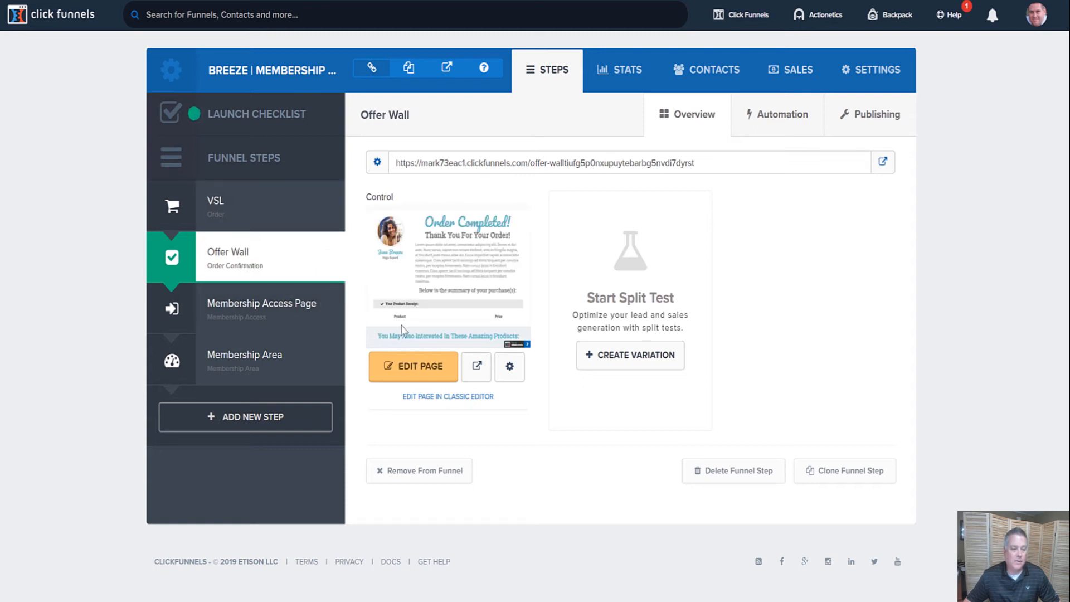
{"action": "left_click", "coordinate": [257, 315]}
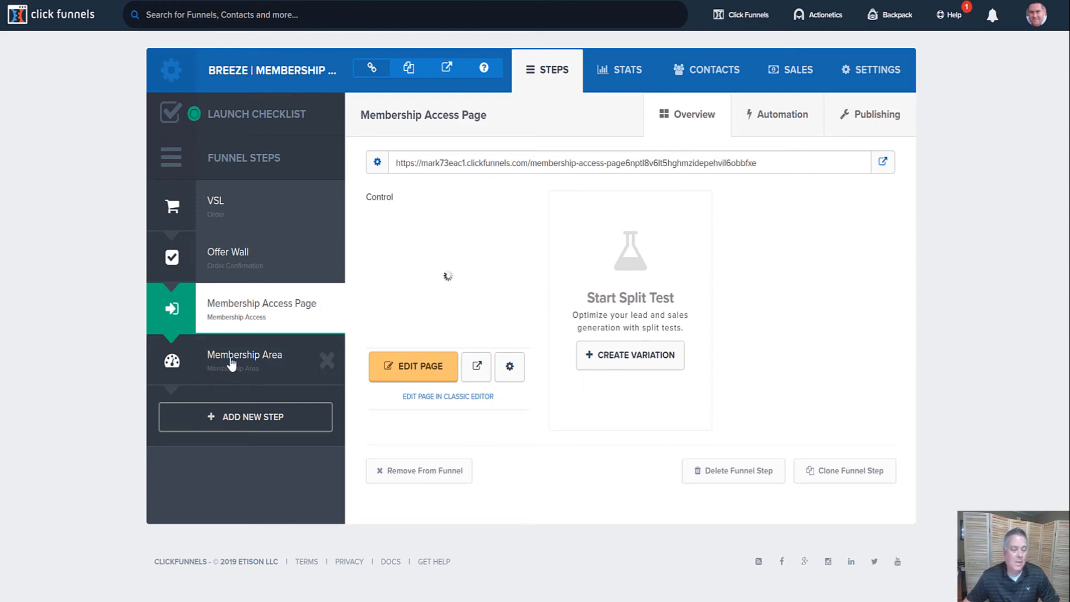
{"action": "left_click", "coordinate": [232, 363]}
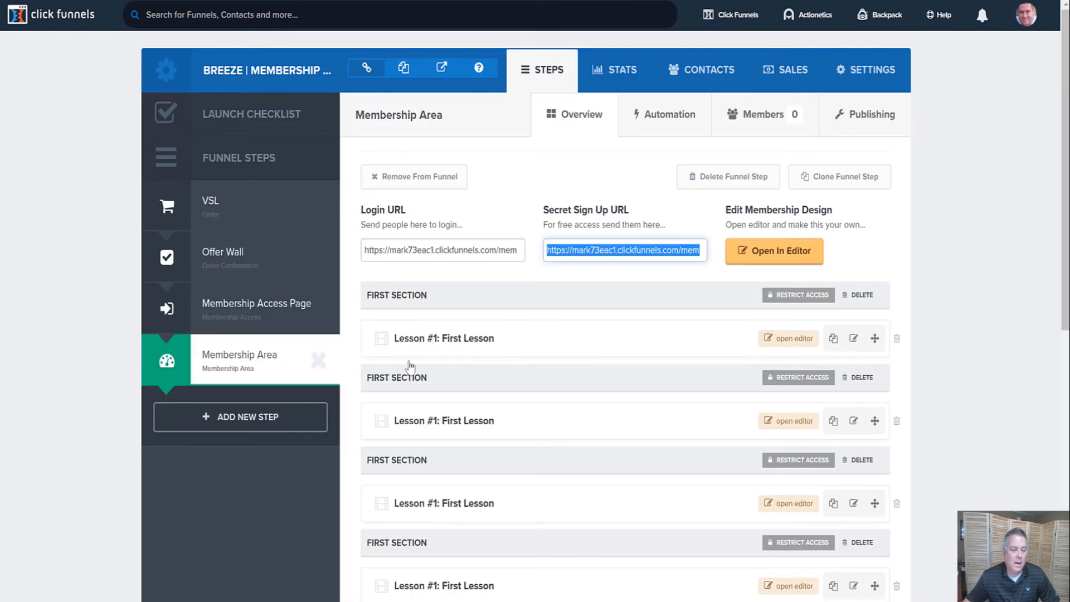
Examine the Membership Area's sections and lessons, its login URL and its secret sign-up URL.
{"action": "scroll", "coordinate": [990, 358], "scroll_direction": "down", "scroll_amount": 3}
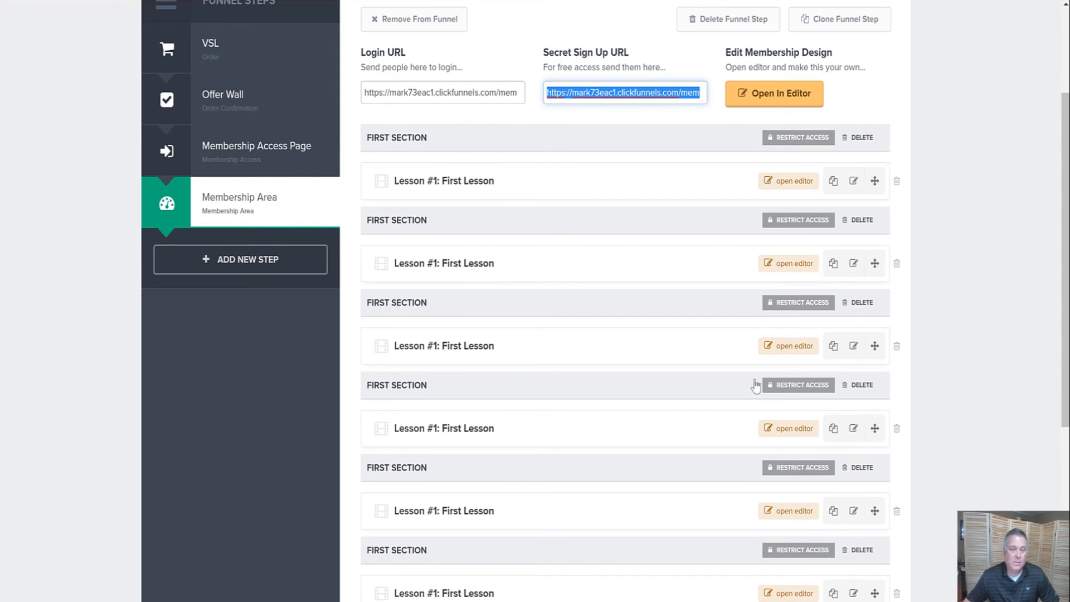
{"action": "scroll", "coordinate": [755, 384], "scroll_direction": "up", "scroll_amount": 3}
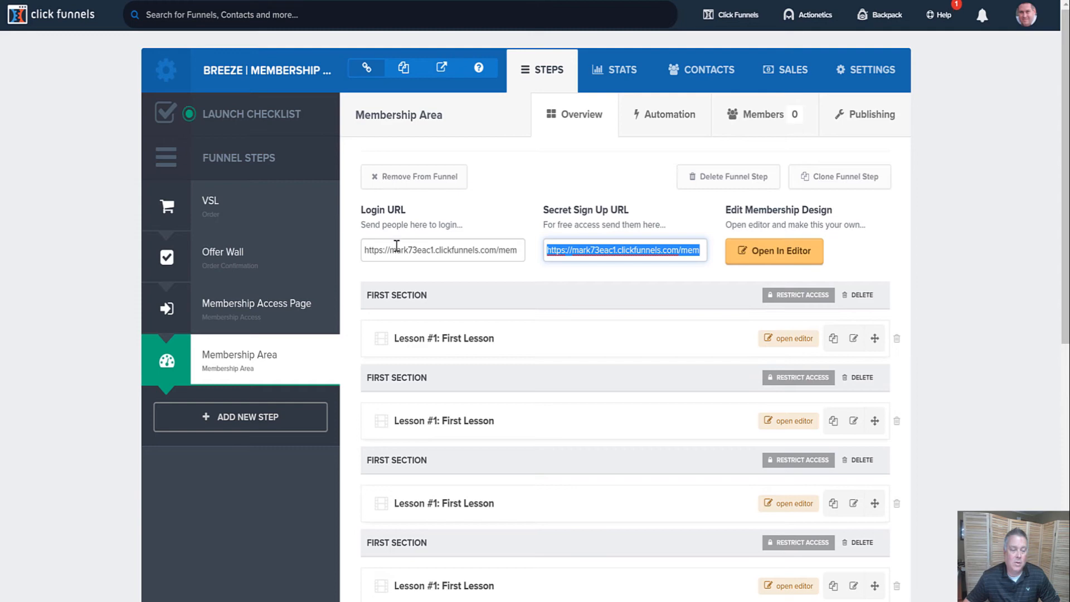
{"action": "triple_click", "coordinate": [424, 252]}
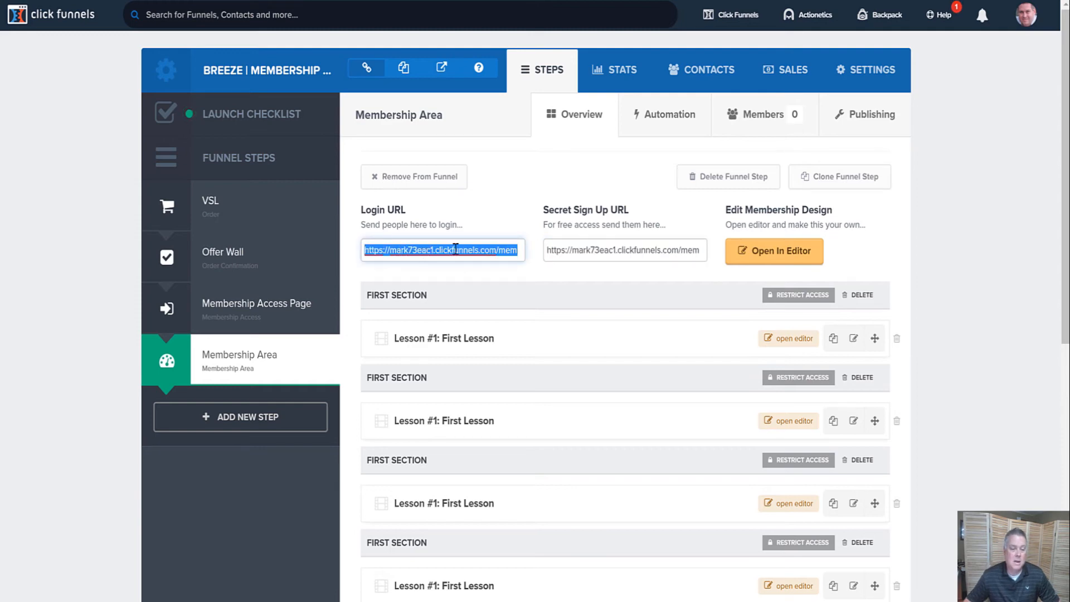
{"action": "triple_click", "coordinate": [591, 249]}
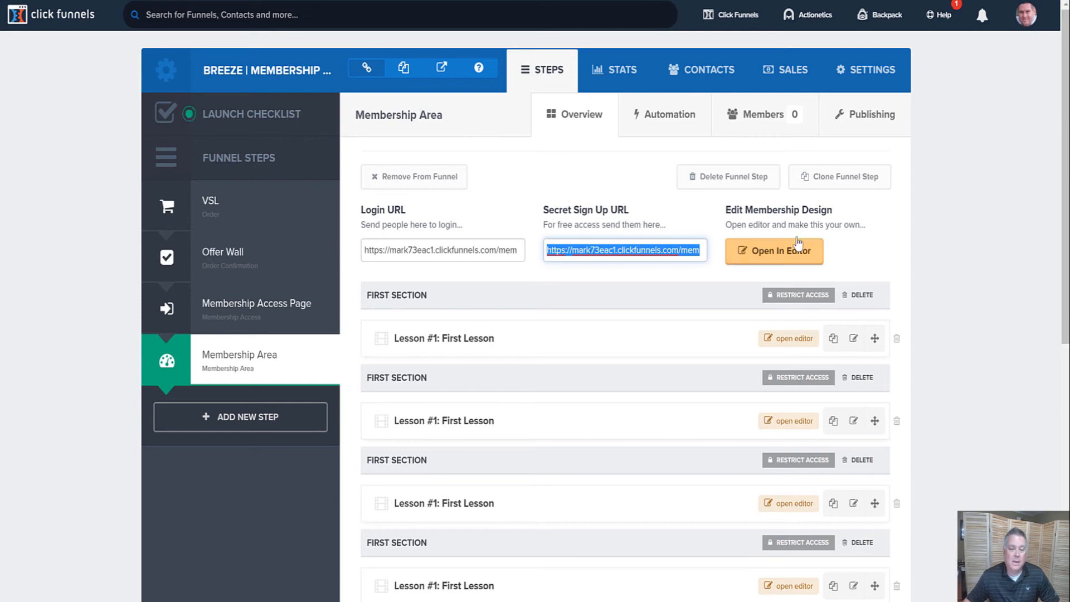
{"action": "scroll", "coordinate": [626, 397], "scroll_direction": "down", "scroll_amount": 4}
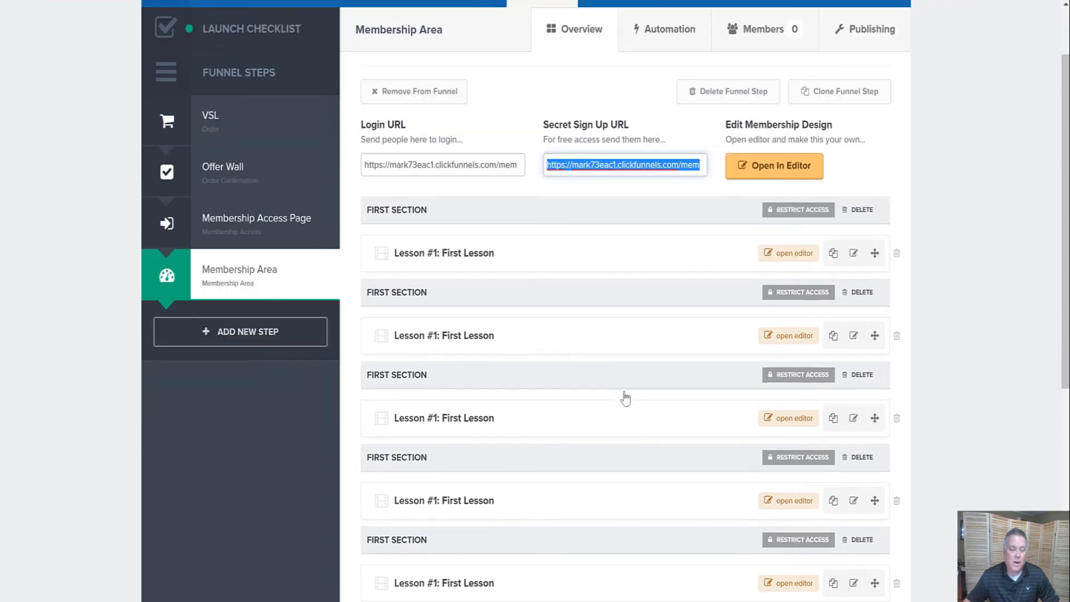
{"action": "scroll", "coordinate": [626, 397], "scroll_direction": "up", "scroll_amount": 4}
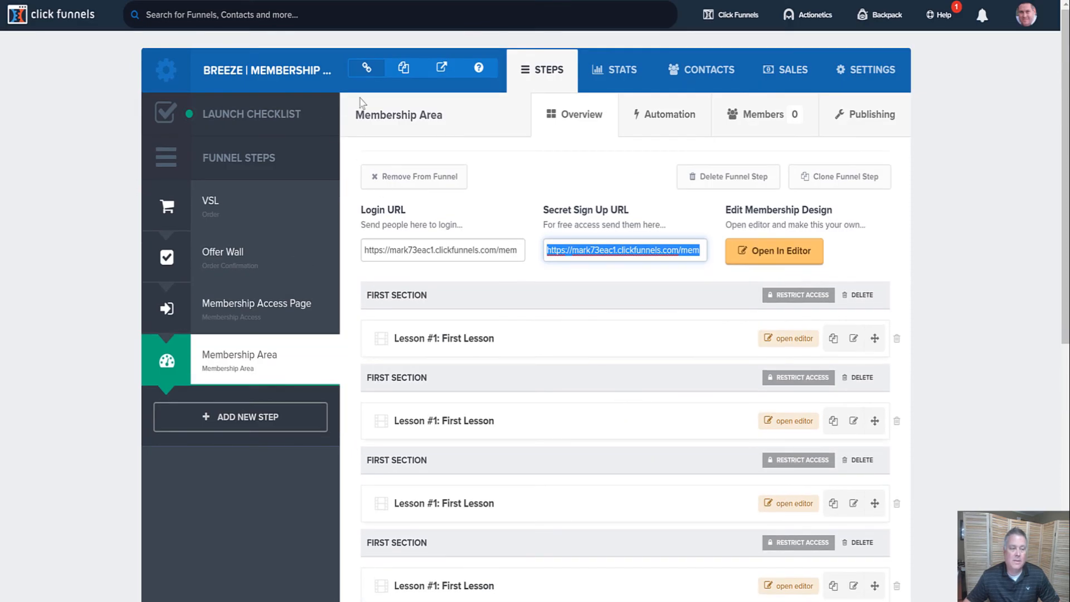